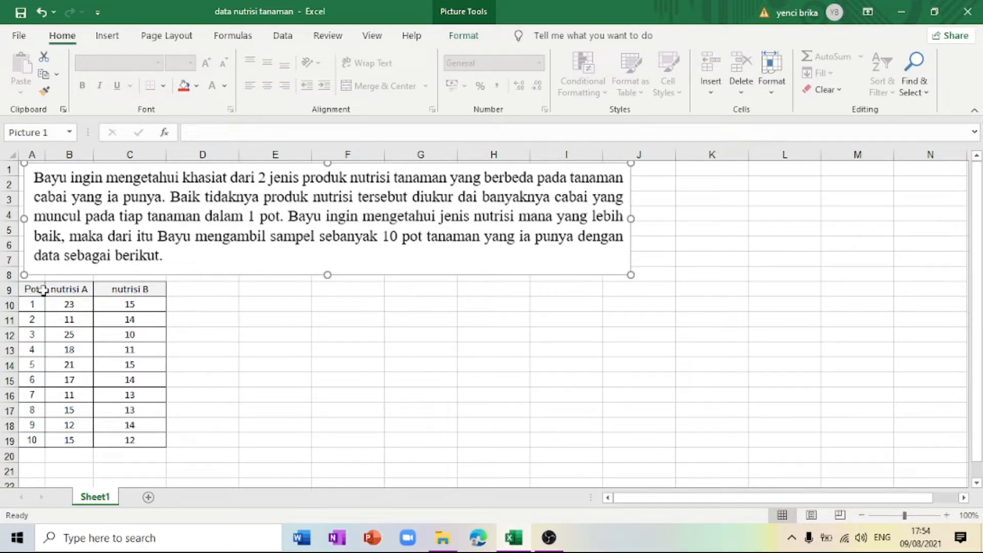
drag(37, 290, 124, 443)
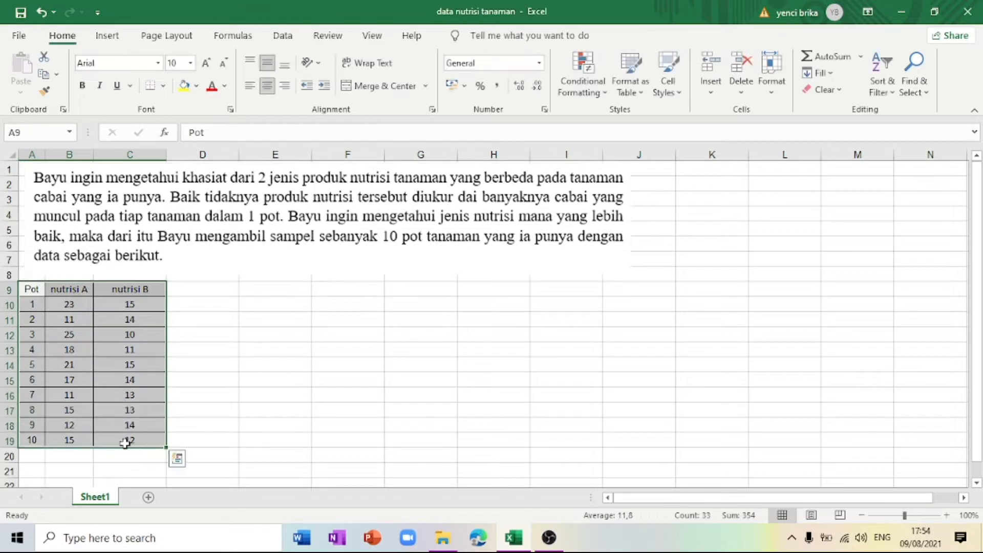
click(202, 377)
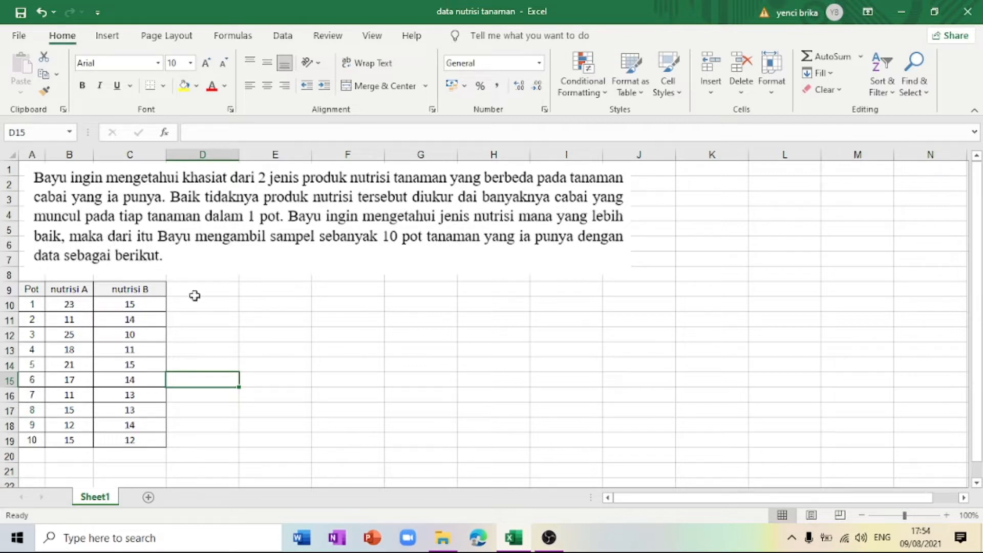
drag(36, 290, 110, 439)
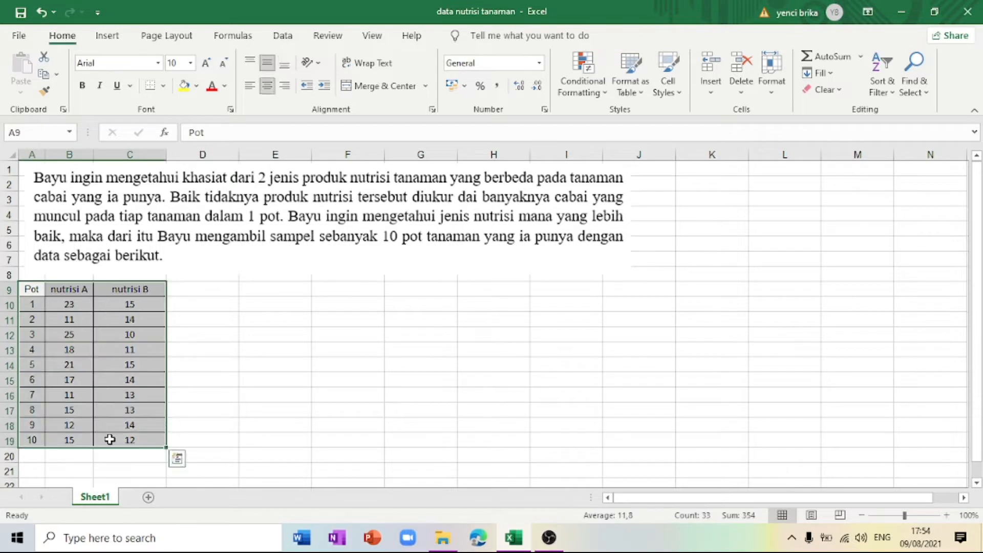
click(202, 407)
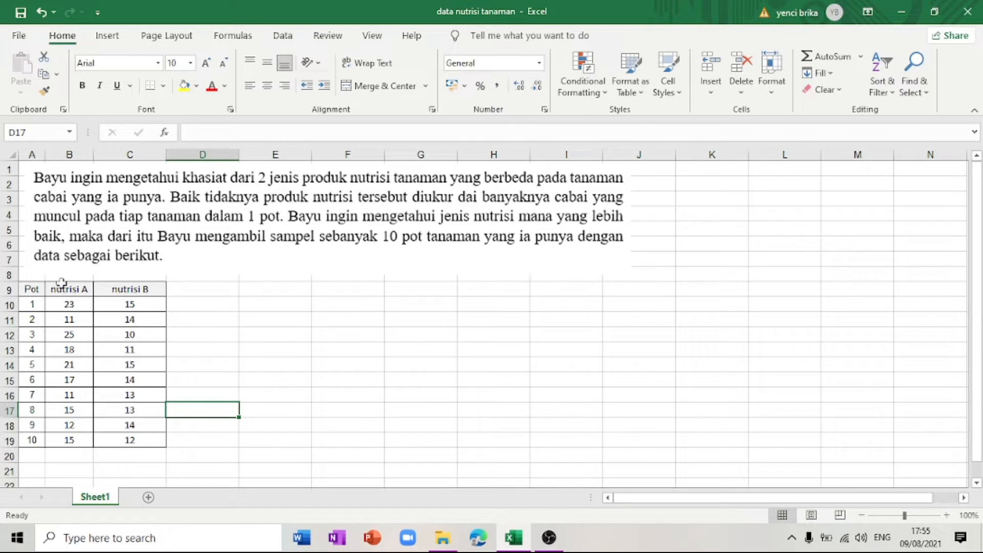
Step: Insert a 2-D clustered column chart from the nutrisi A and nutrisi B data in B9:C19 and place it beside the table
drag(77, 288, 109, 439)
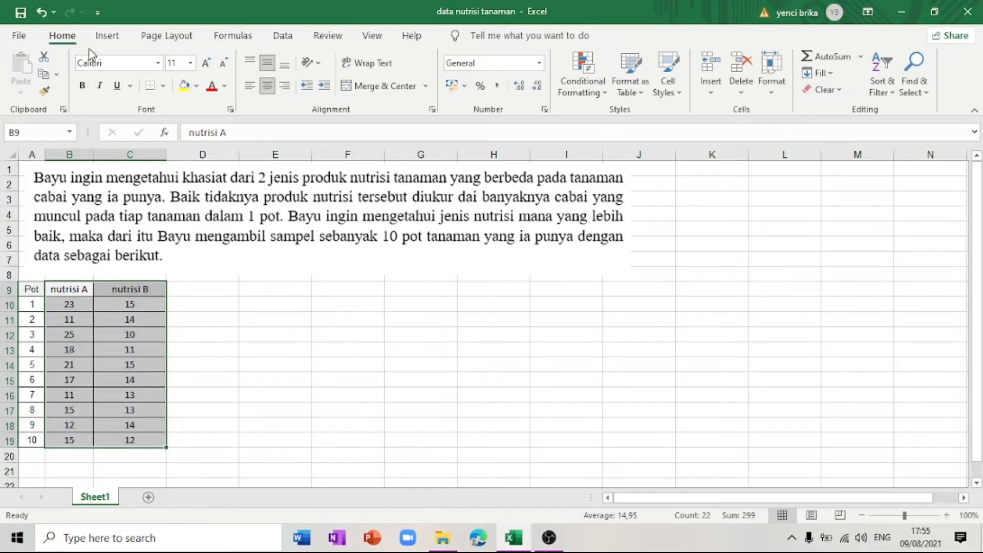
click(107, 36)
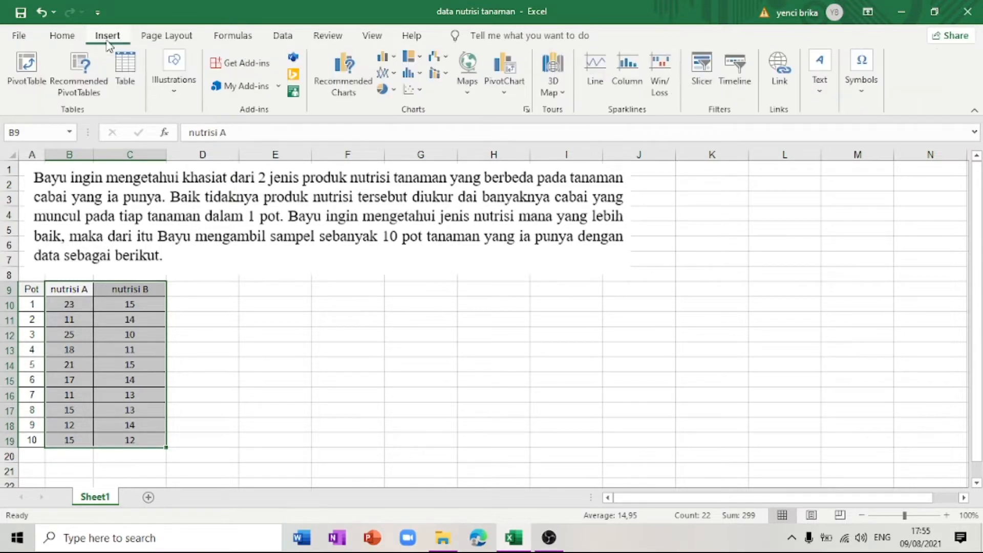
click(392, 57)
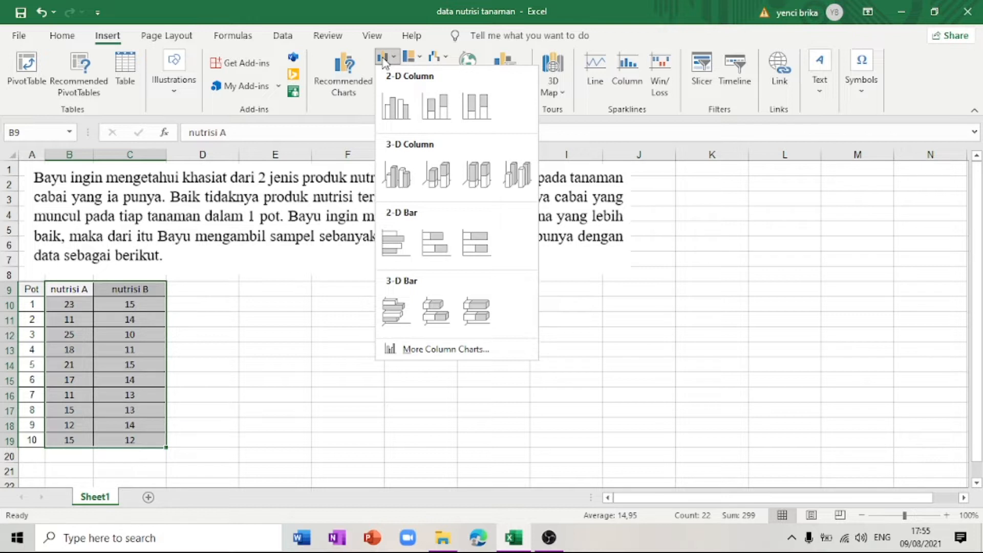
click(396, 106)
drag(394, 241, 293, 285)
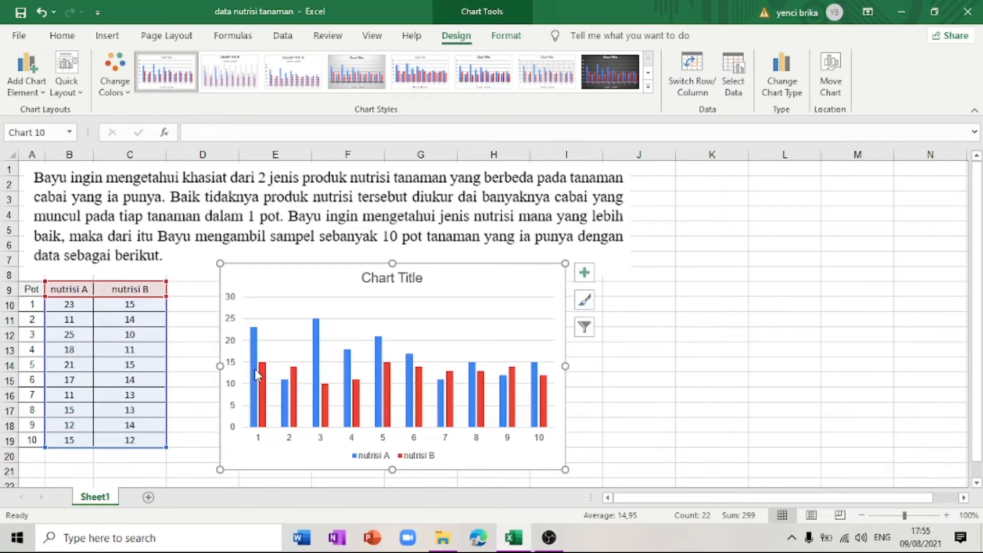
mouse_move(256, 376)
drag(504, 278, 500, 277)
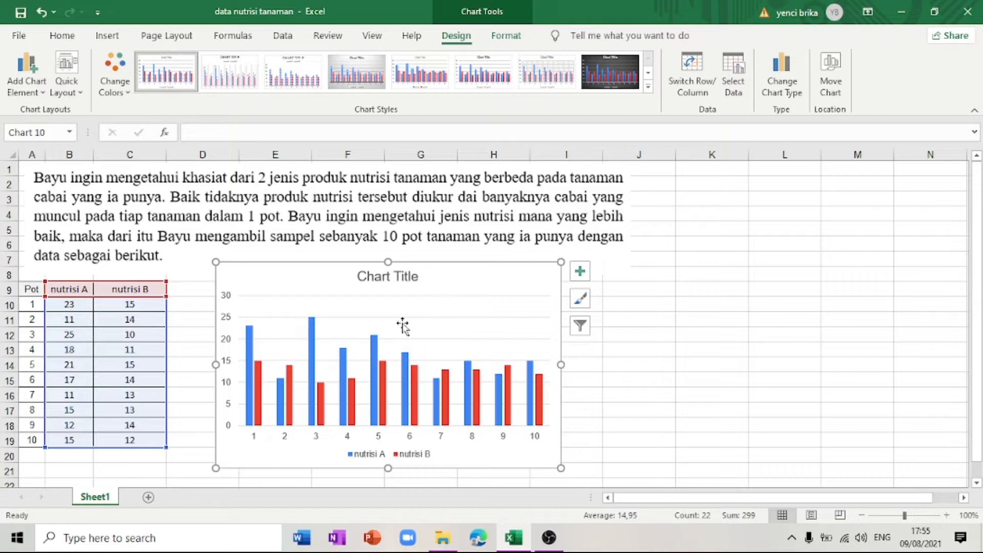
Step: Change the chart title to "Perbandingan Jenis Nutrisi pada 10 Pot Tanaman Cabai"
click(410, 277)
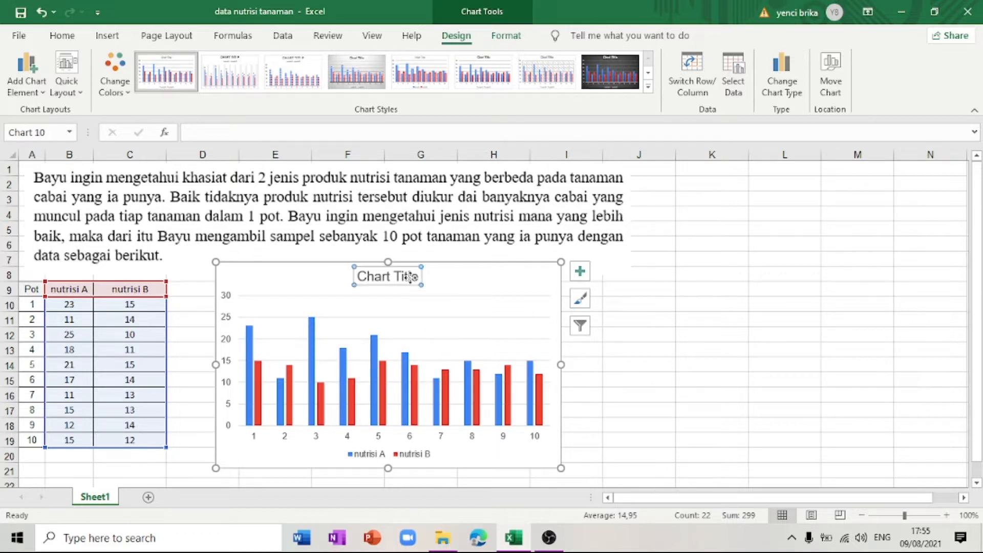
click(411, 277)
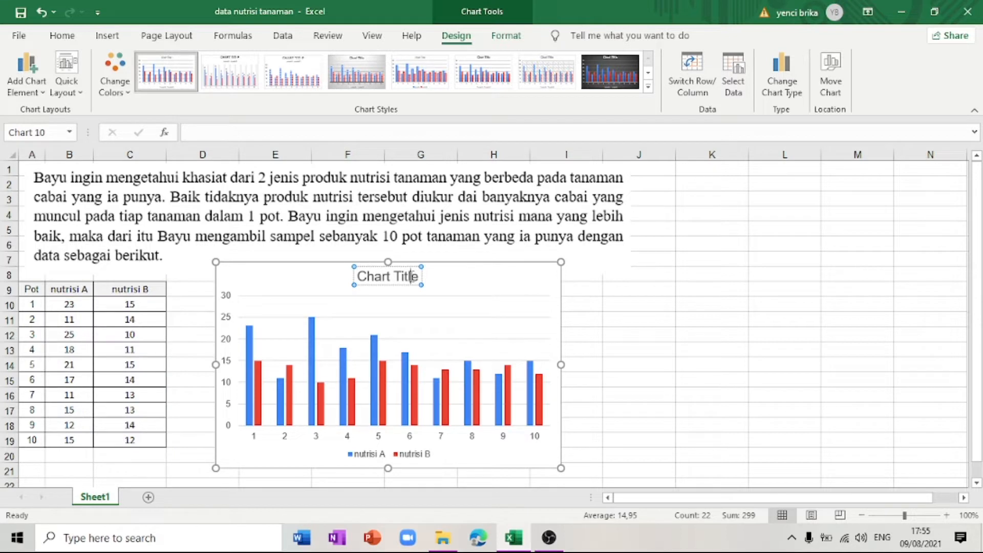
triple_click(412, 277)
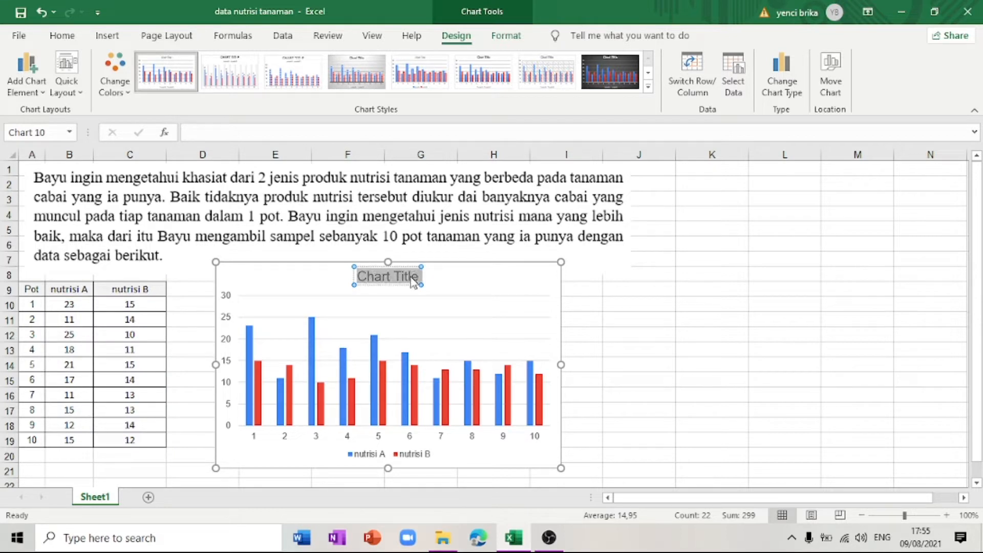
text(Perband)
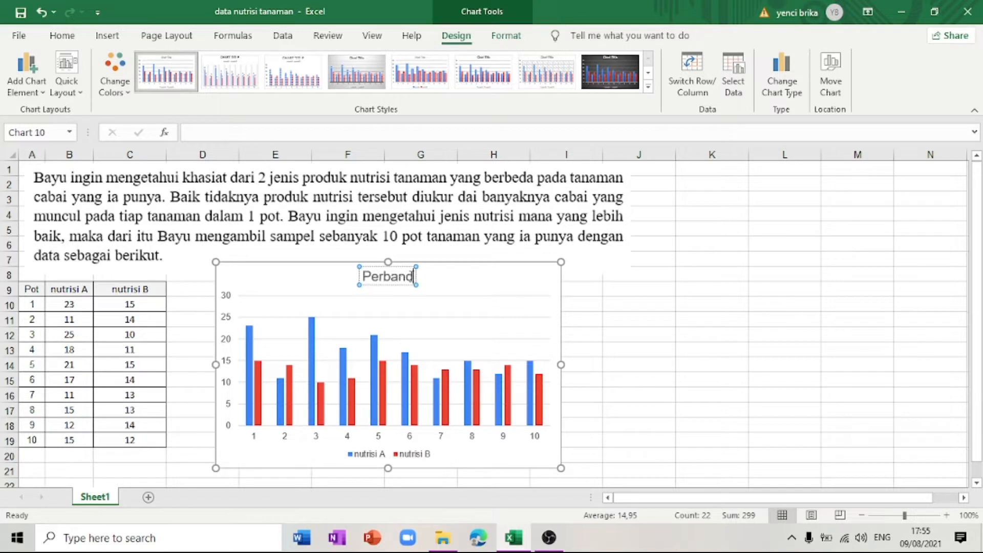
text(ingan)
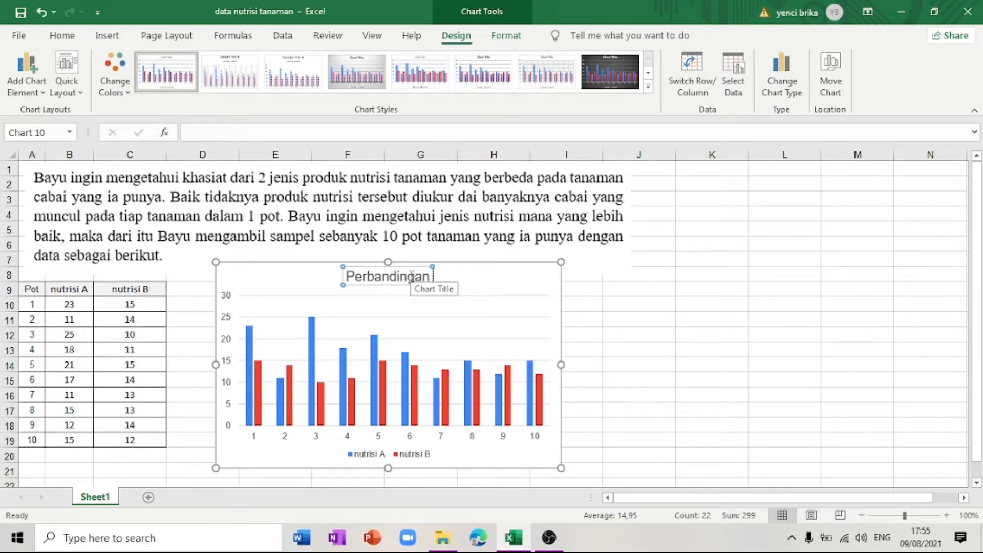
text( Jenis N)
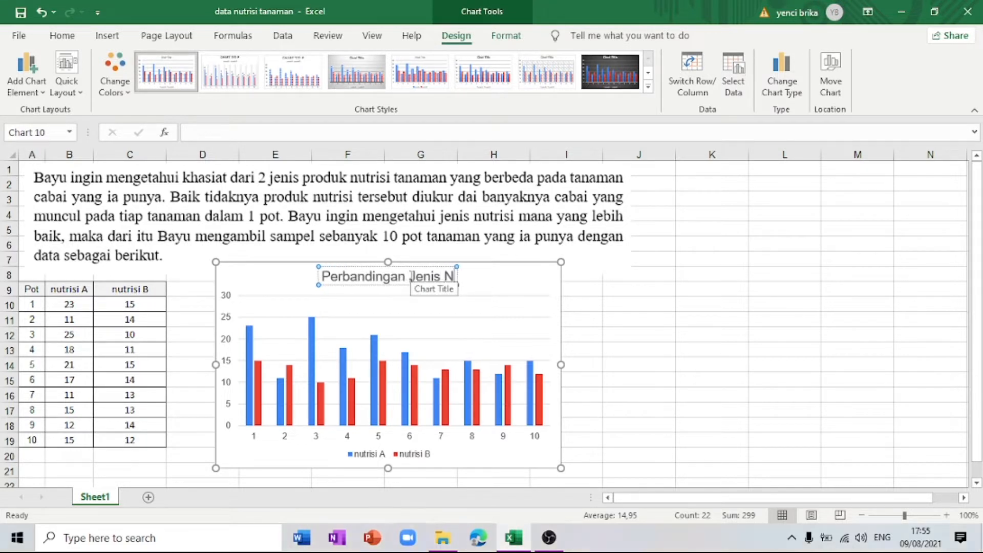
text(utrisi pa)
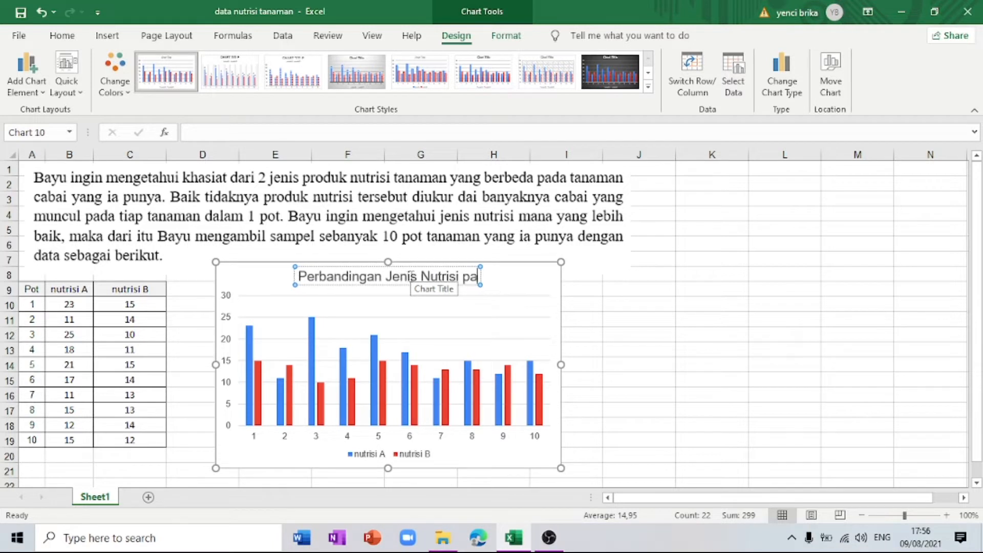
text(da 10 Tana)
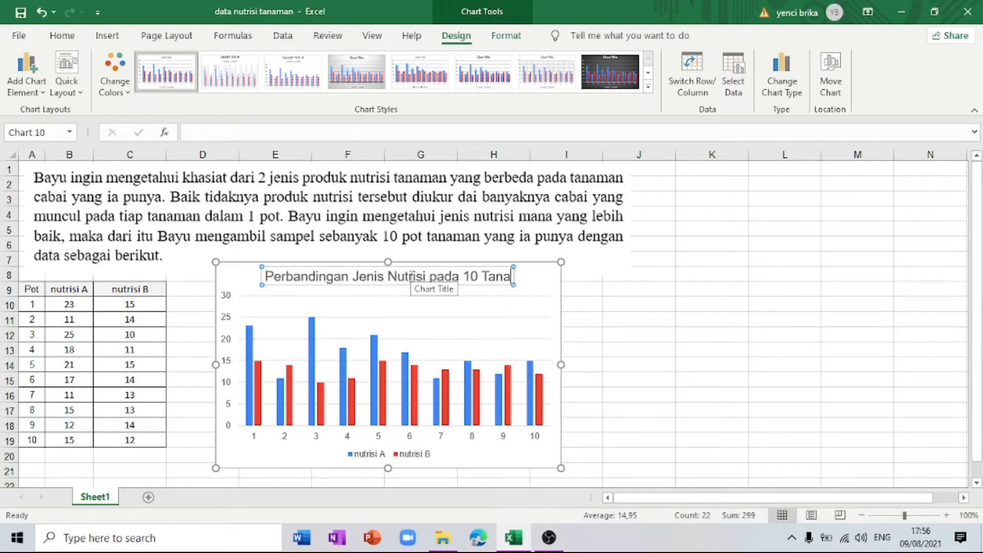
text(man Cabai)
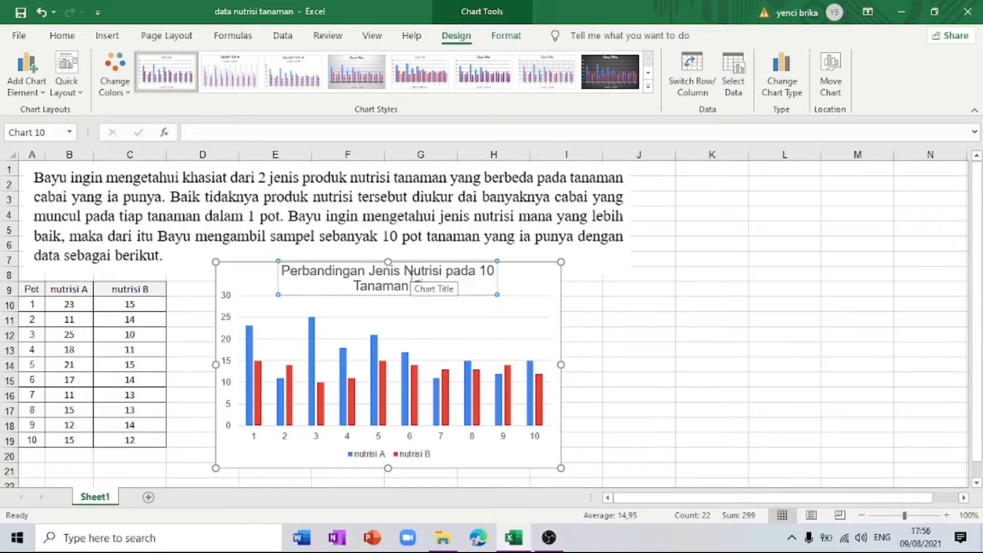
click(493, 271)
text(Pot)
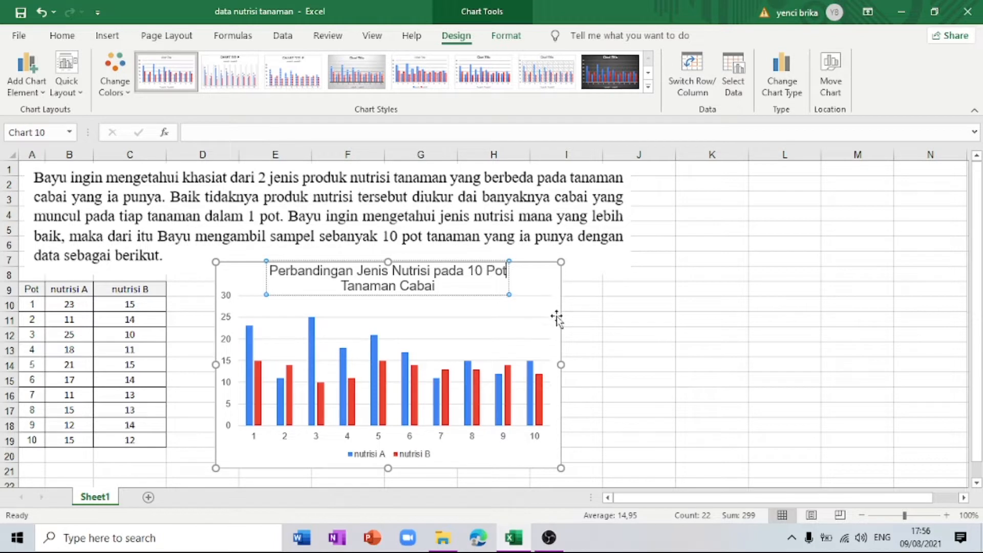
click(577, 321)
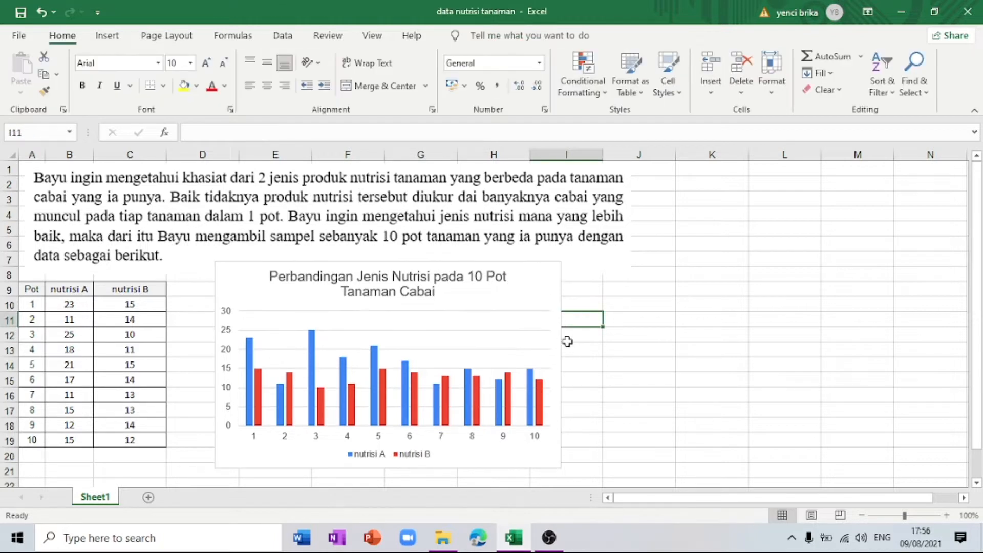
Step: Add axis titles to the column chart and name the horizontal axis "POT"
click(545, 308)
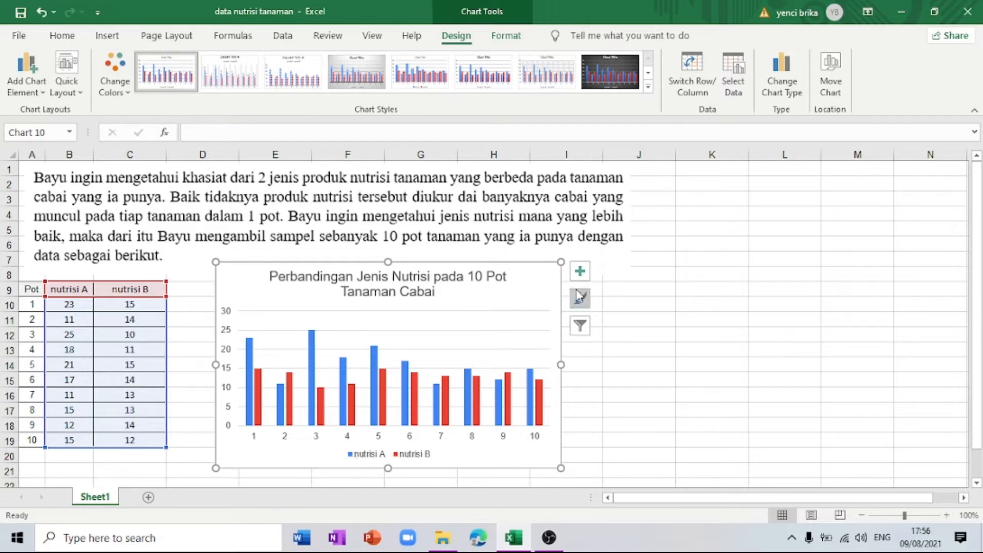
click(586, 277)
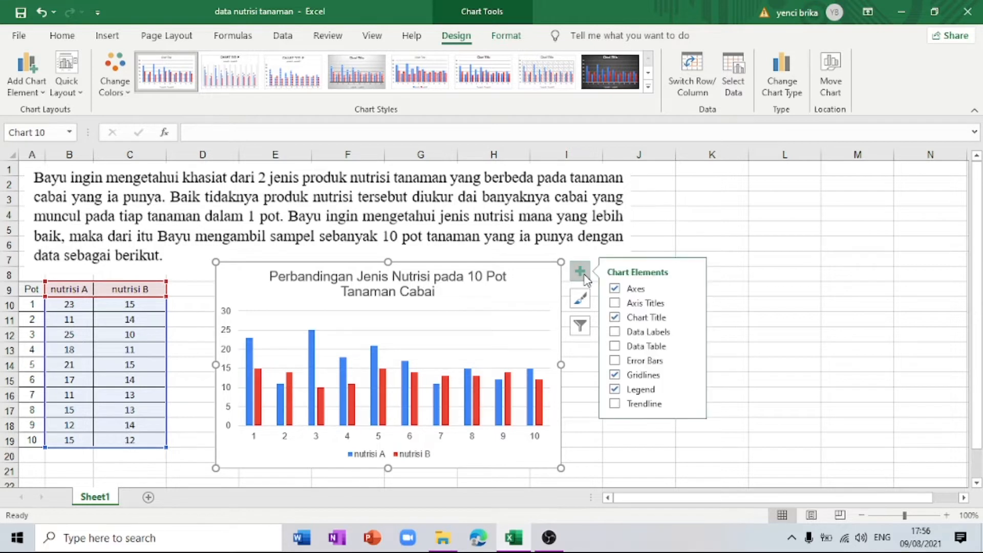
click(615, 304)
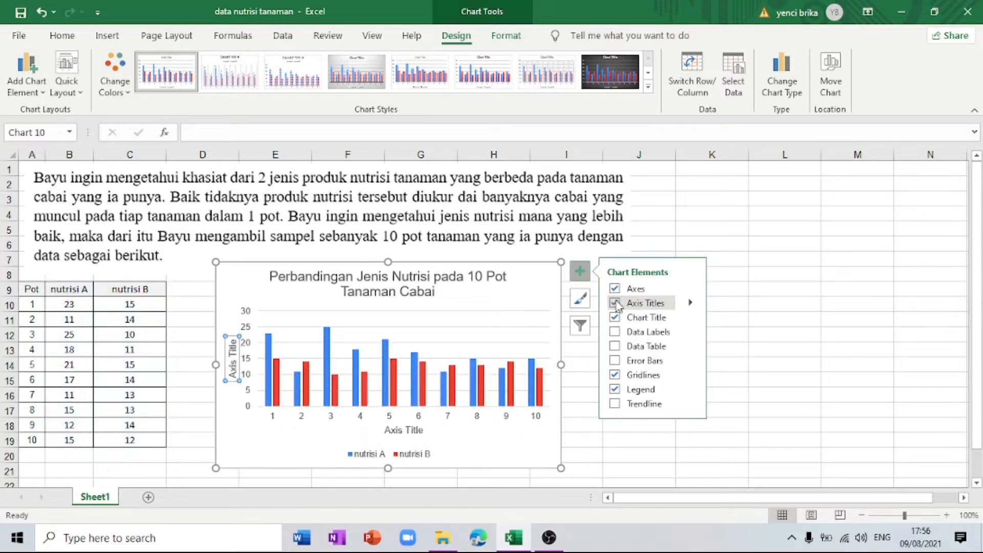
click(404, 431)
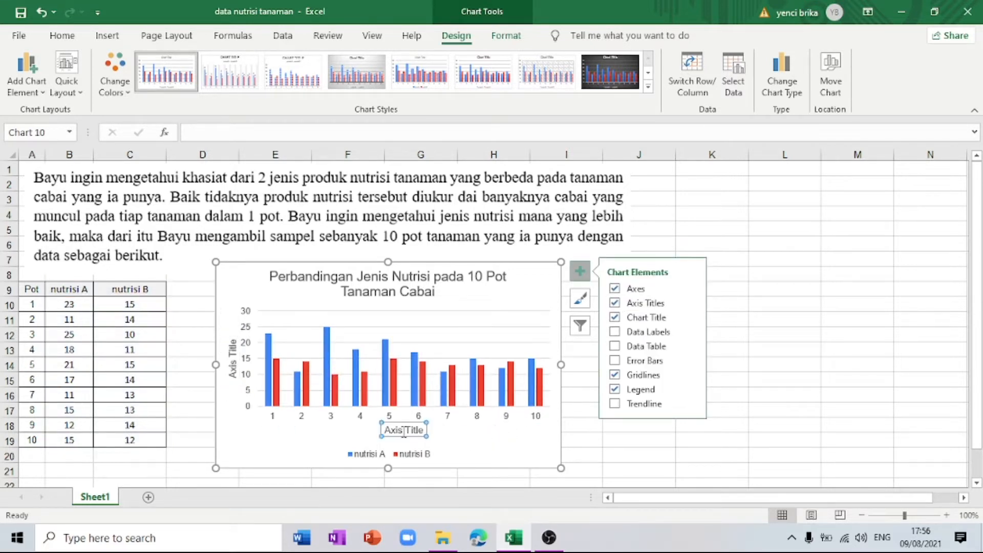
click(234, 366)
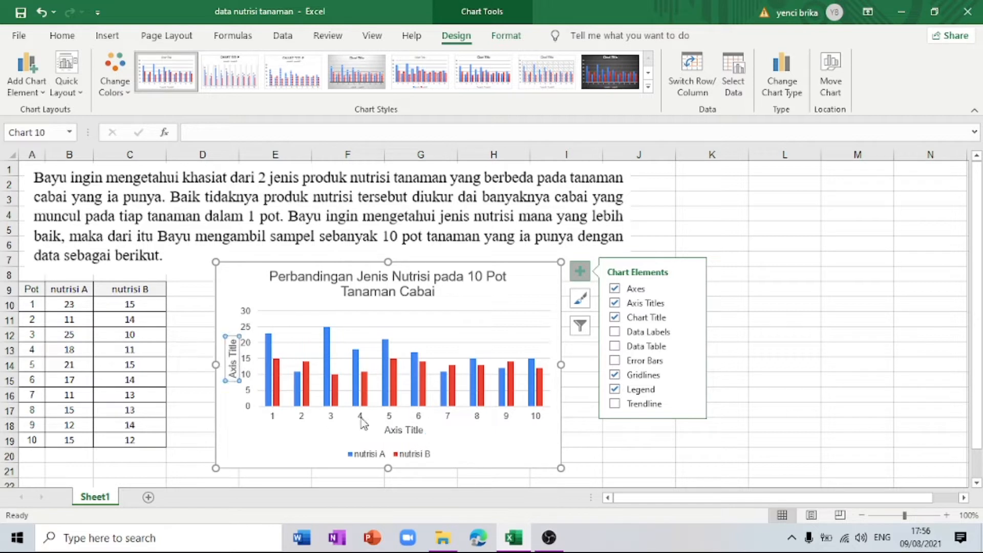
click(391, 428)
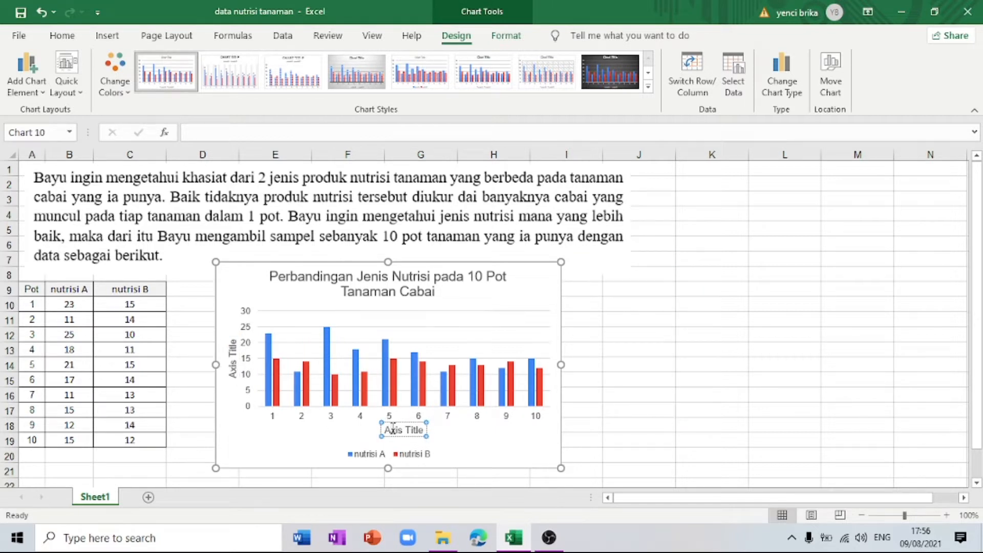
triple_click(392, 430)
text(POT)
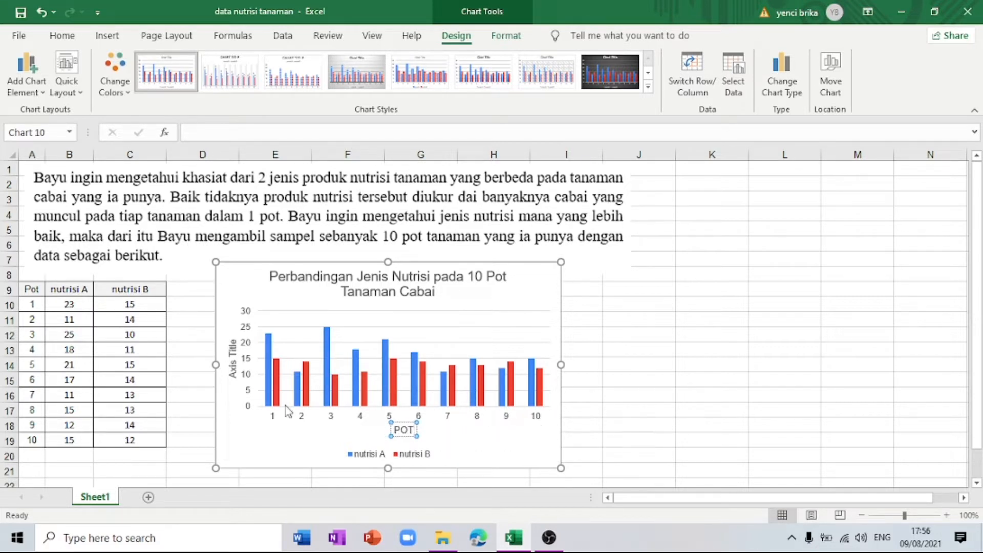
Step: Name the chart's vertical axis "Banyak Cabai"
click(234, 361)
click(234, 362)
triple_click(235, 365)
text(Banyak)
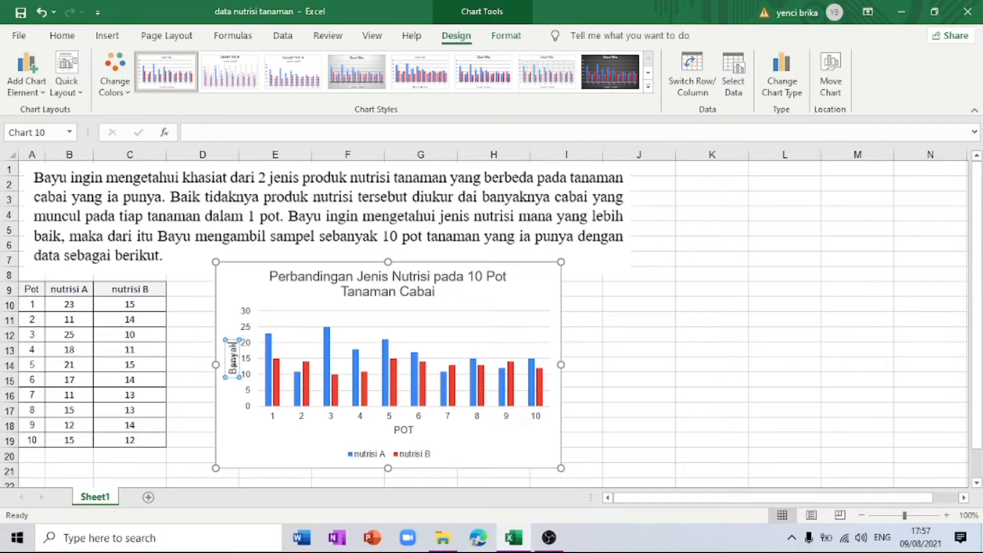
text( Cabai)
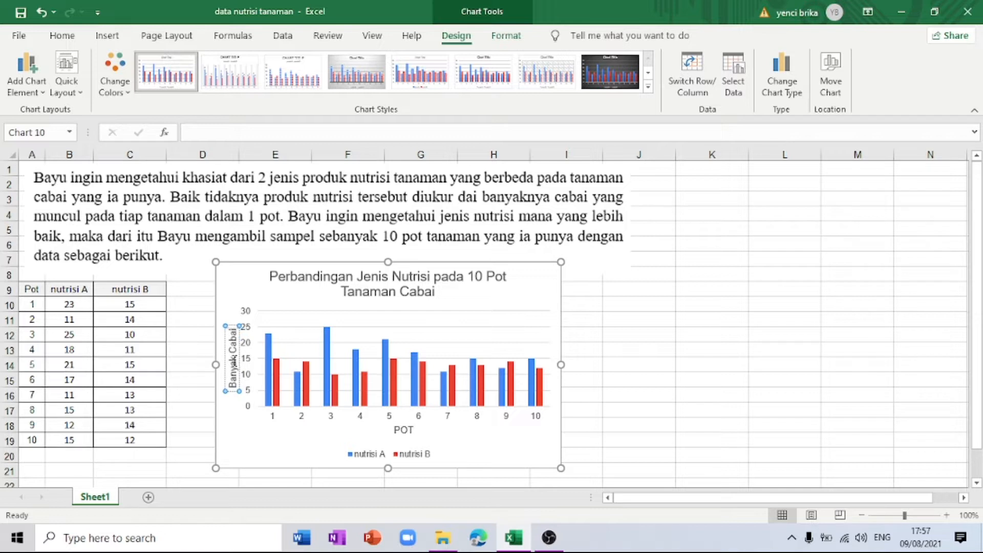
click(577, 429)
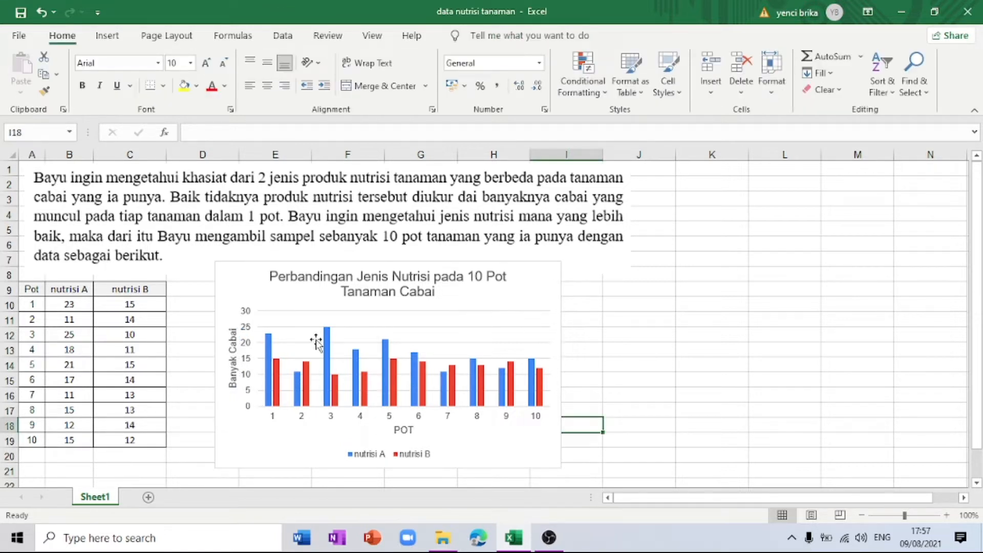
Step: Show data labels on the chart's columns and remove the gridlines
drag(520, 292, 514, 290)
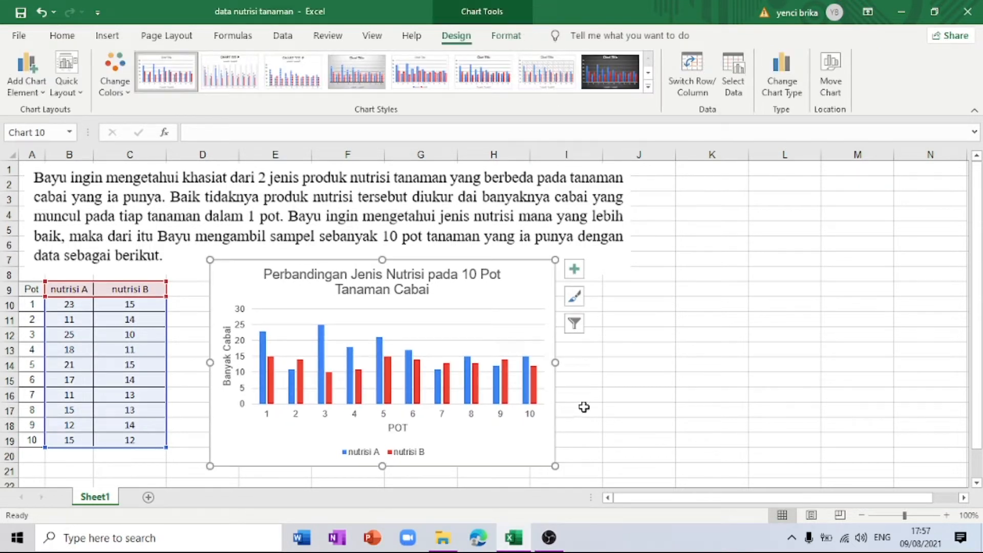
click(575, 271)
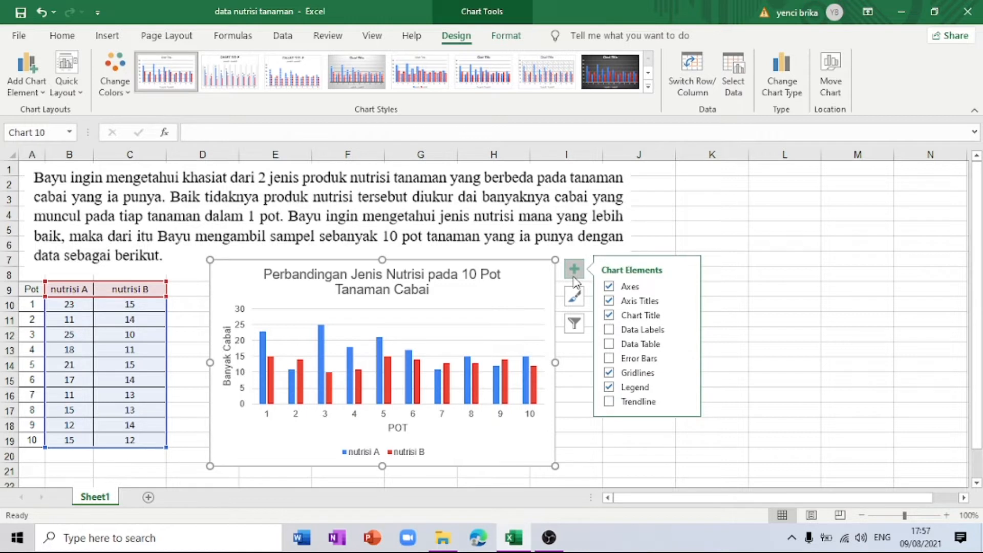
click(658, 333)
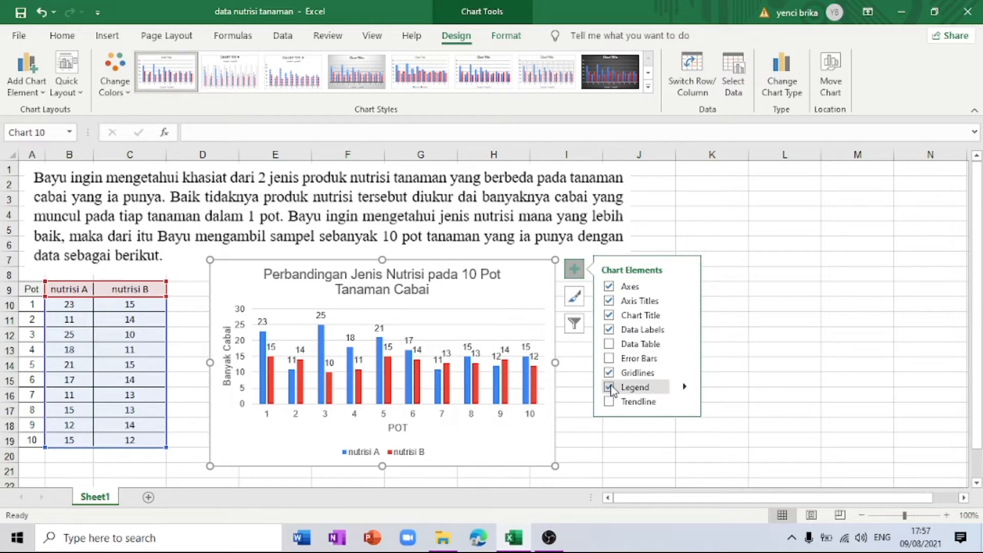
click(609, 373)
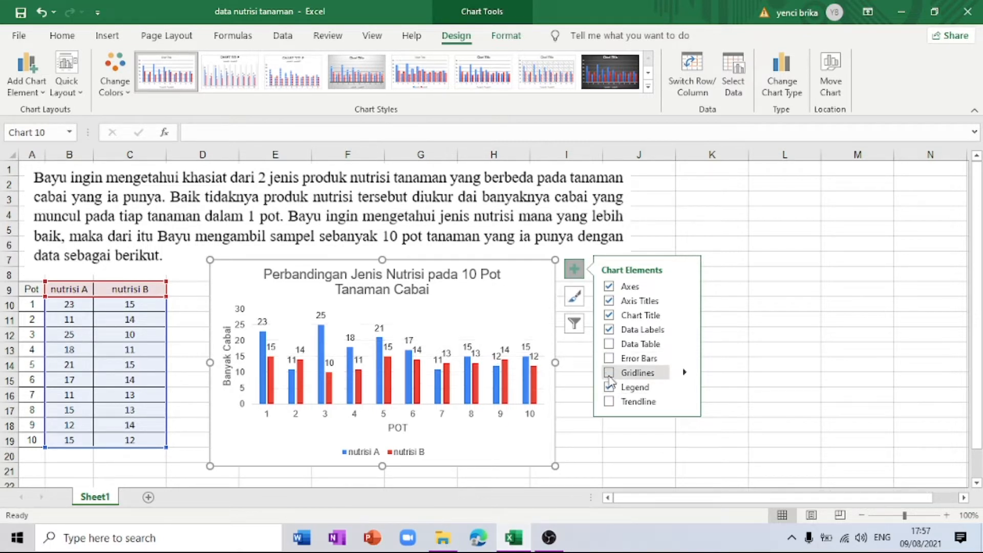
click(584, 437)
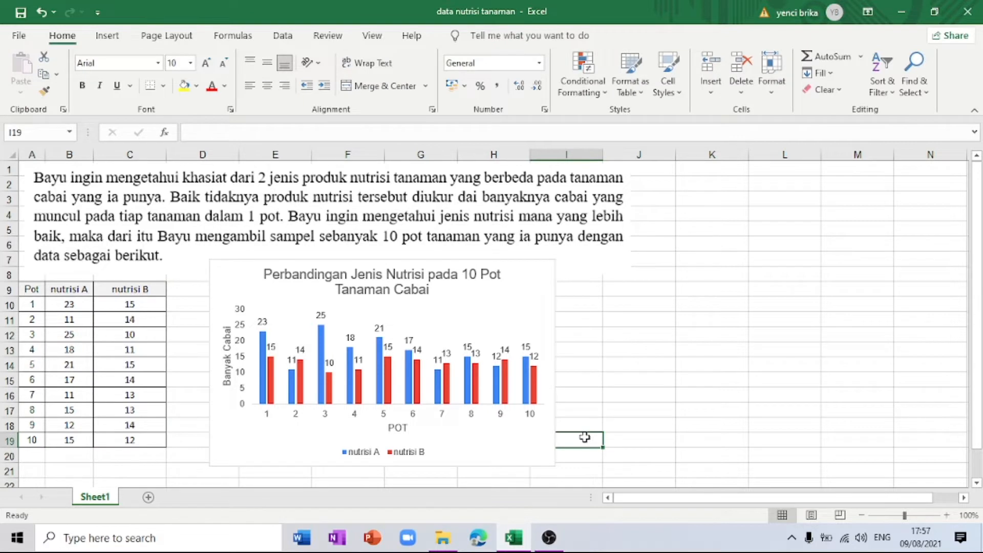
click(512, 282)
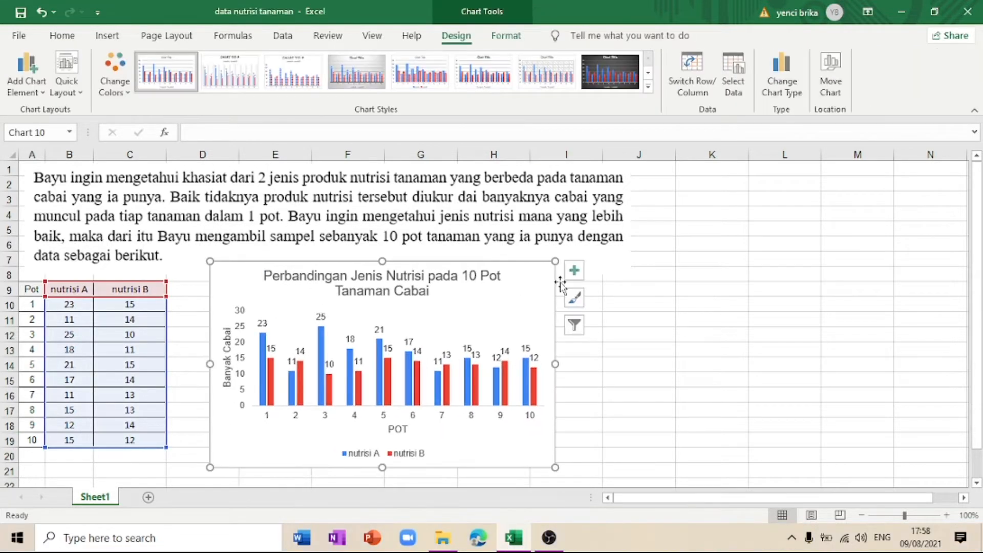
click(616, 383)
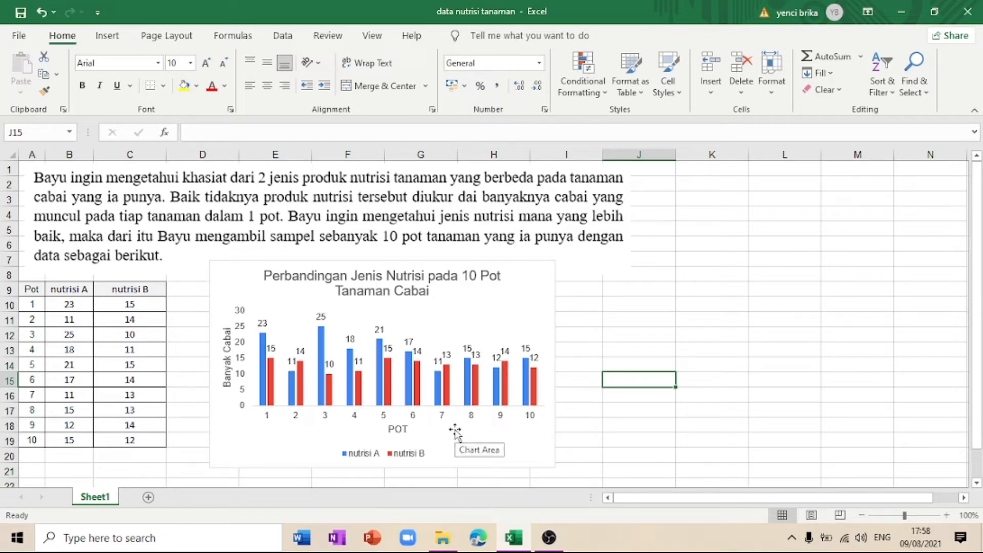
mouse_move(495, 407)
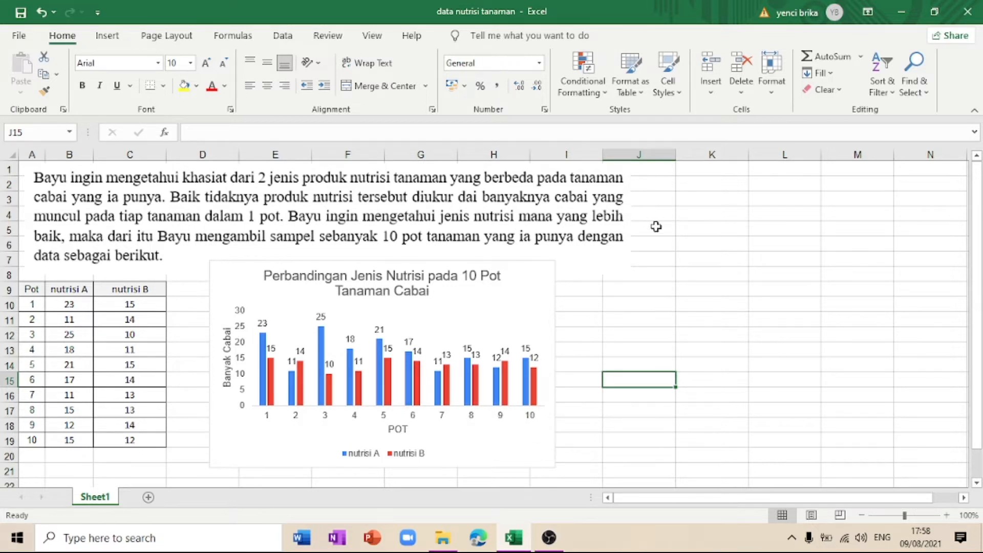
Step: Enter the row labels "nutrisi A" in cell K3 and "nutrisi B" in cell K4
click(686, 197)
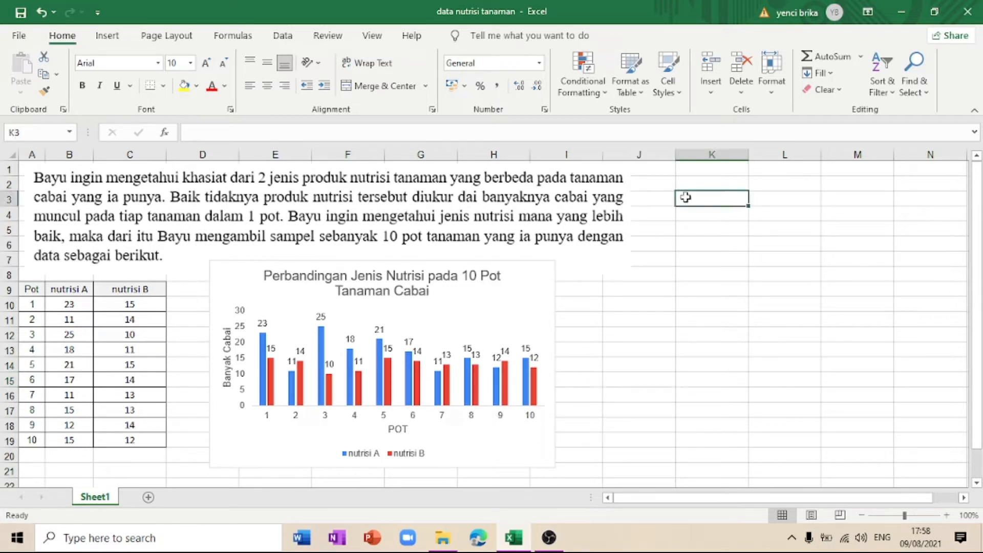
text(nutrisi A)
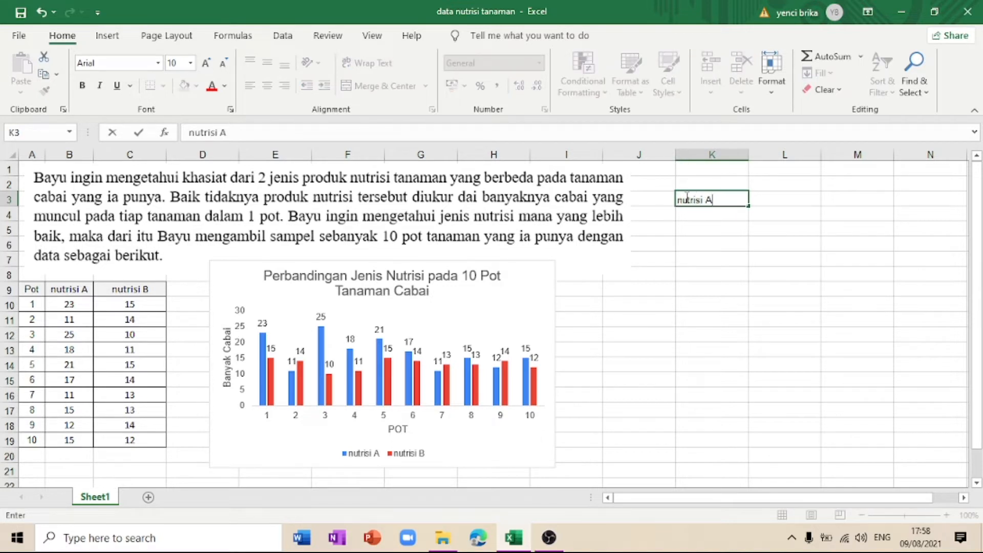
key(Return)
text(nutrisi B)
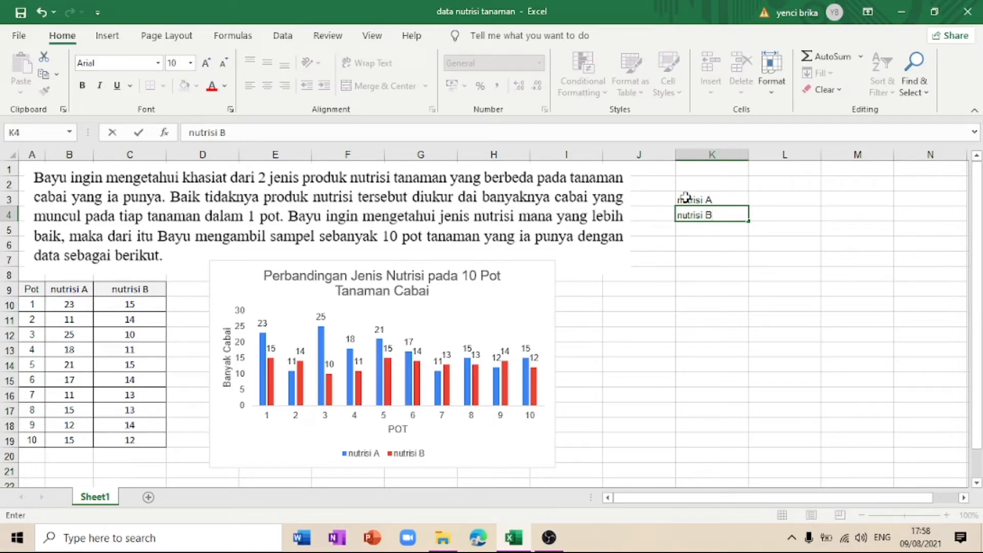
Step: Calculate the average of the nutrisi A values in cell L3 with =average(B10:B19)
click(755, 199)
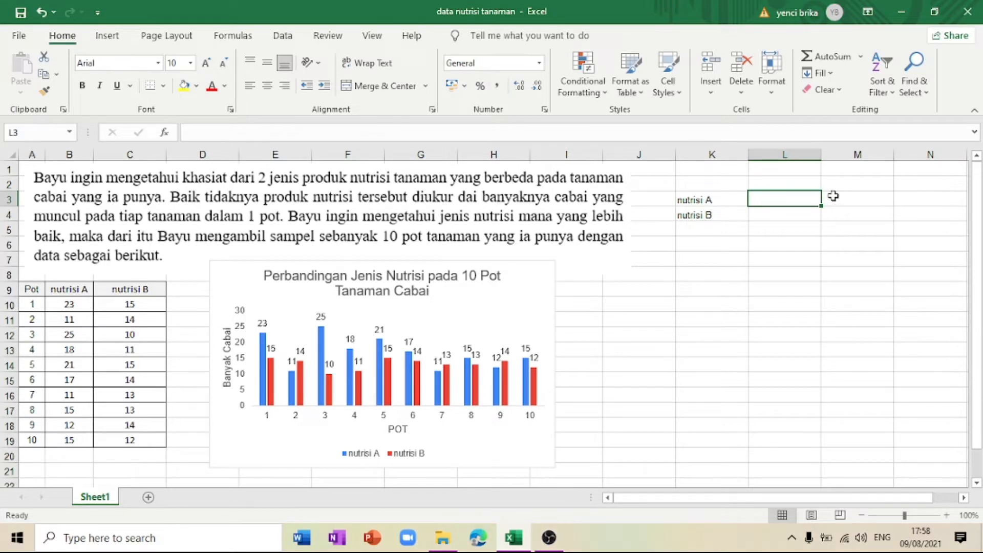
text(=averag)
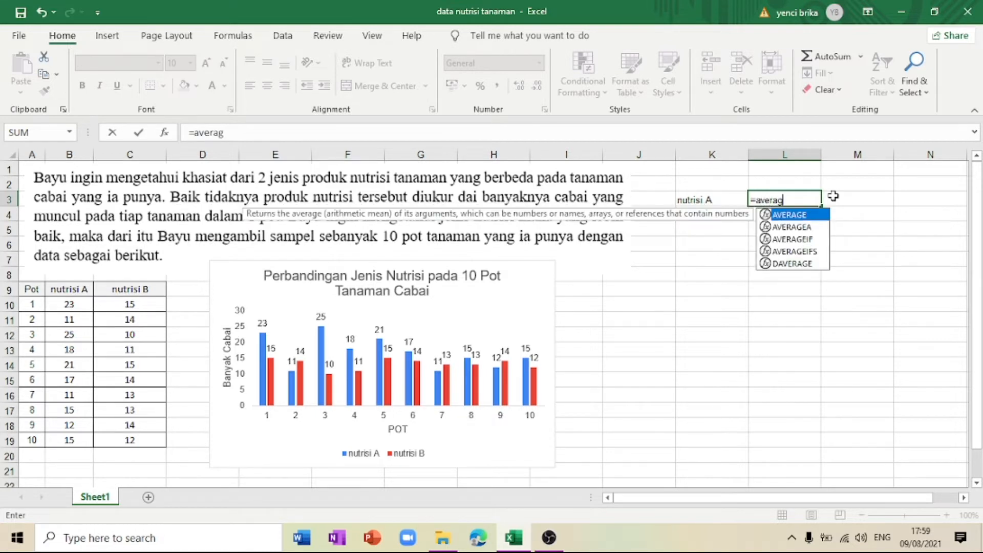
text(e()
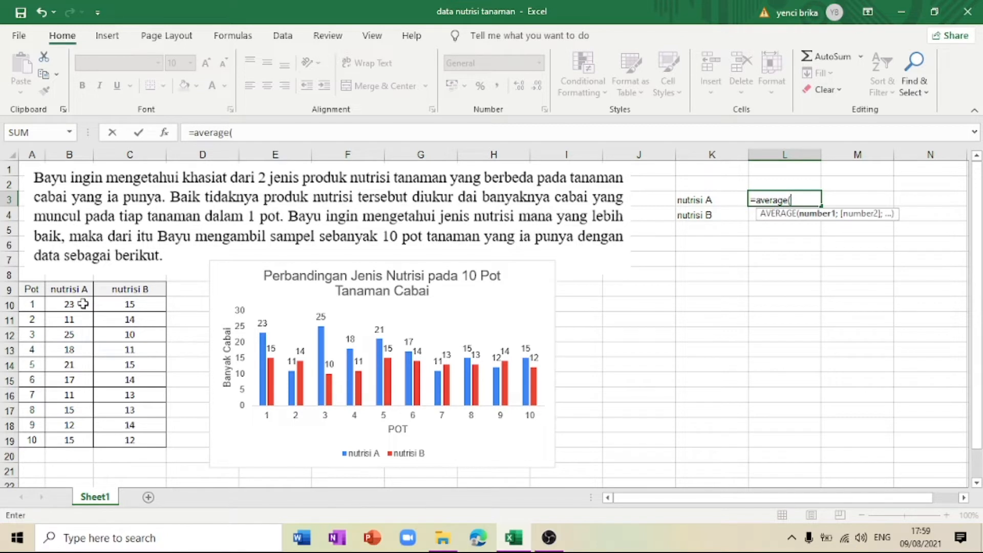
drag(83, 304, 76, 441)
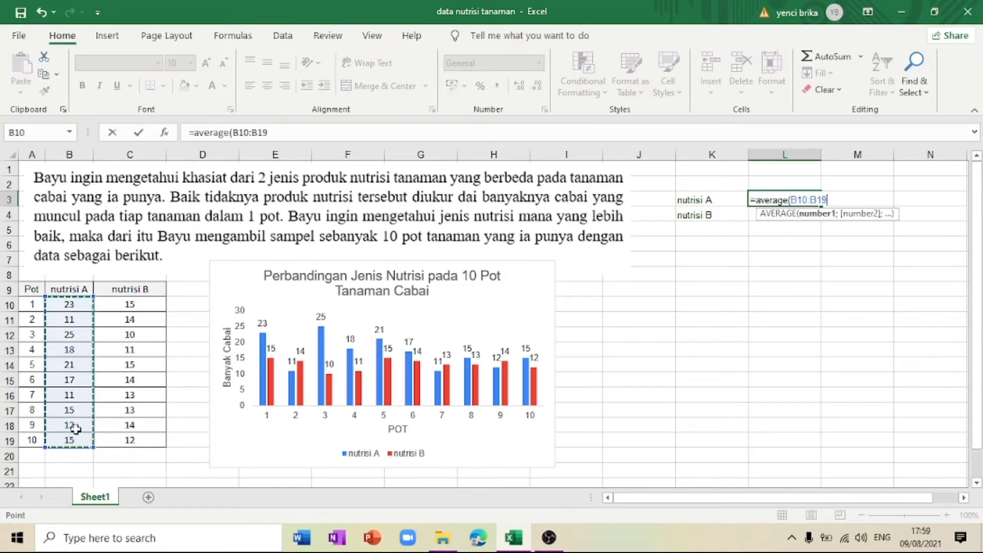
text())
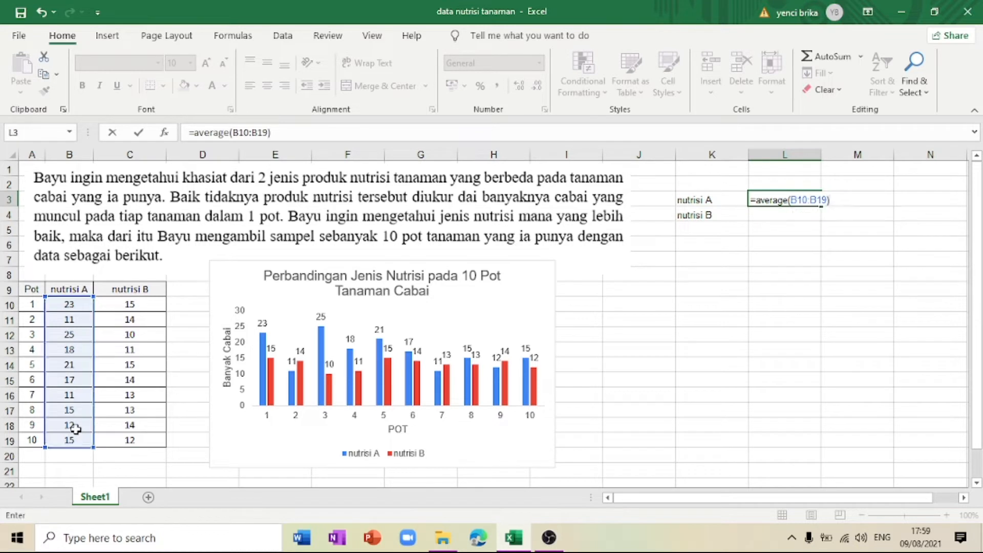
key(Return)
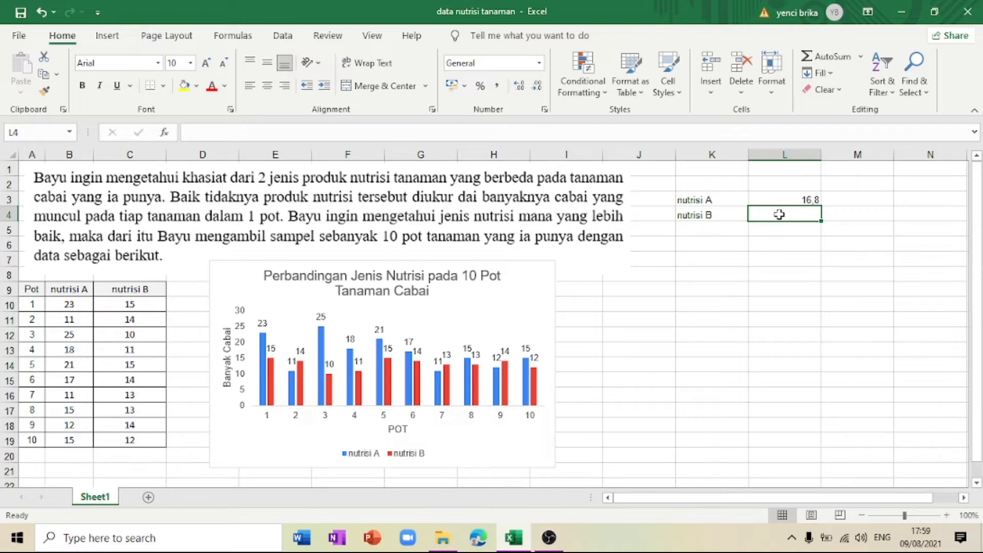
Step: Calculate the average of the nutrisi B values in cell L4 using the AVERAGE function over C10:C19
text(=av)
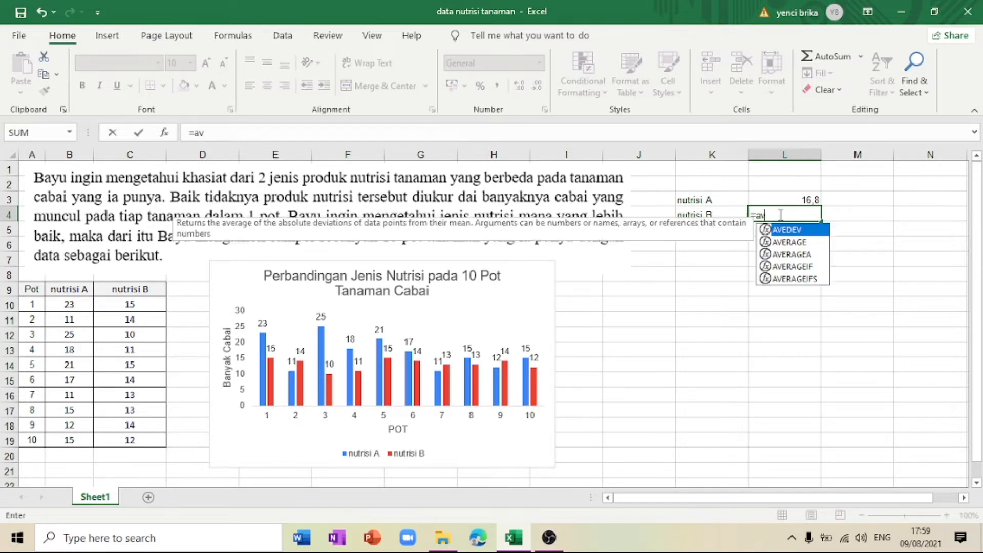
text(erage()
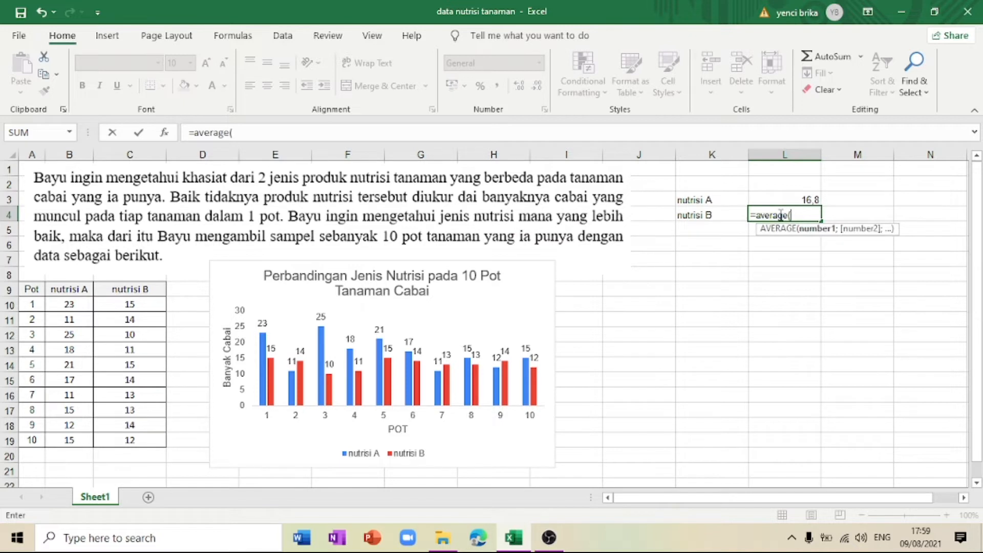
drag(121, 307, 129, 439)
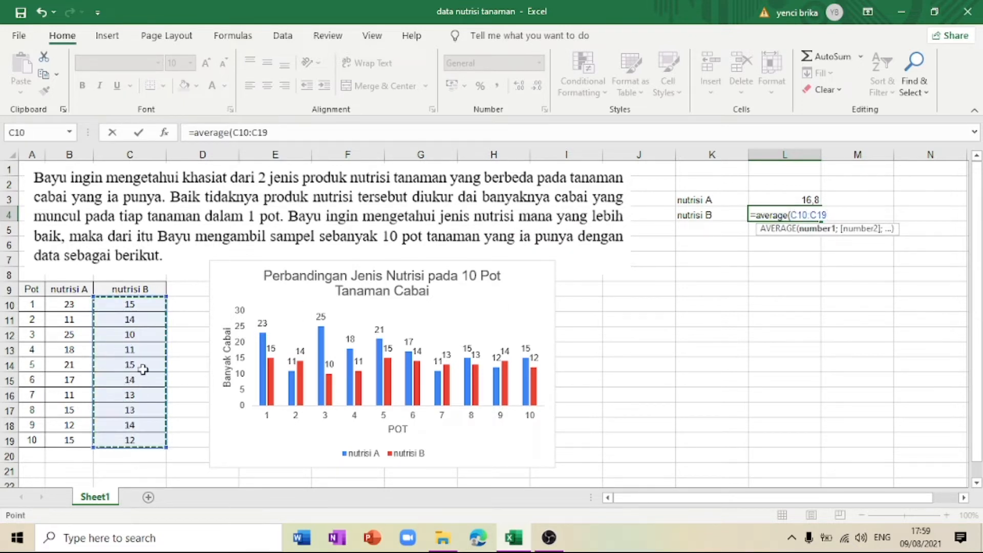
key(Return)
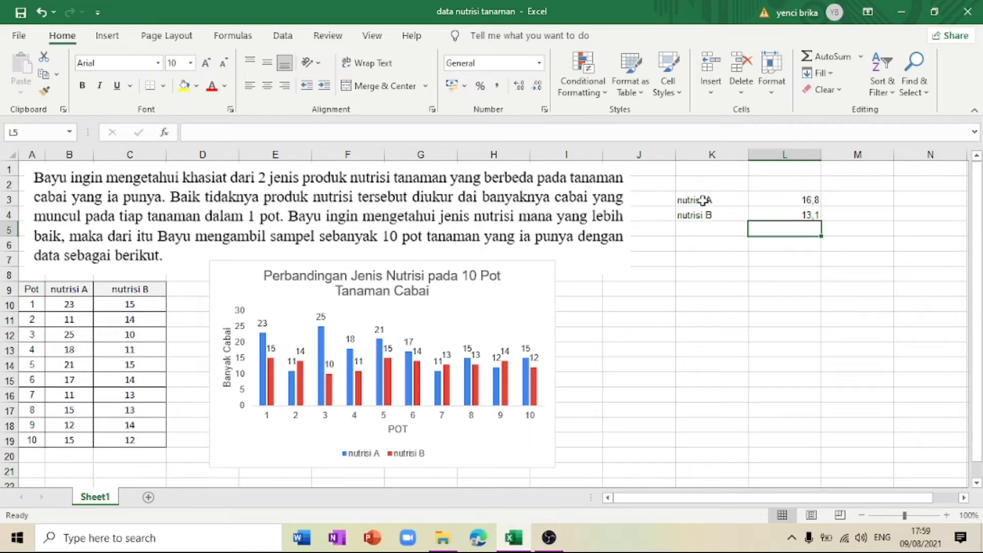
Step: Insert a 2-D pie chart from the averages in K3:L4 and place it beside the column chart, below the averages
drag(700, 200, 764, 212)
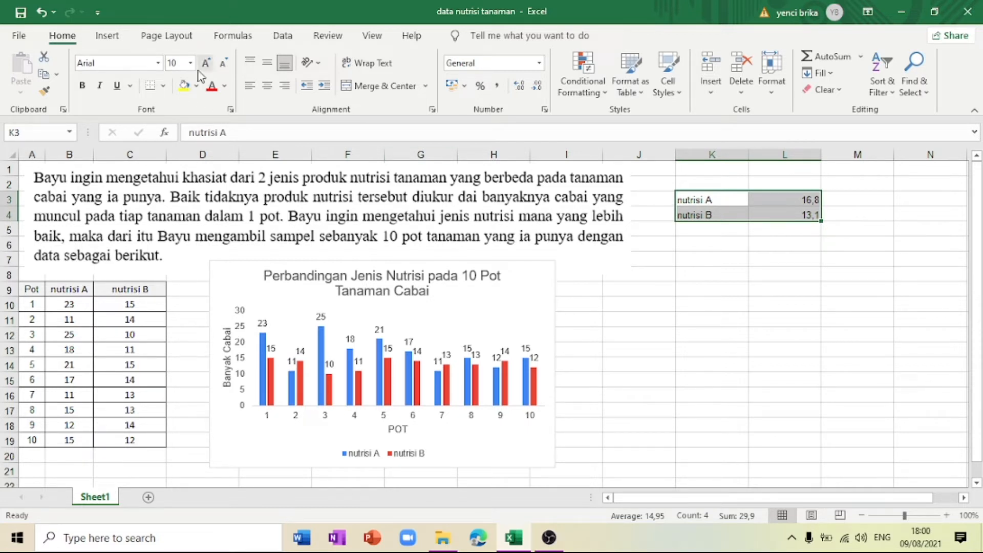
click(107, 37)
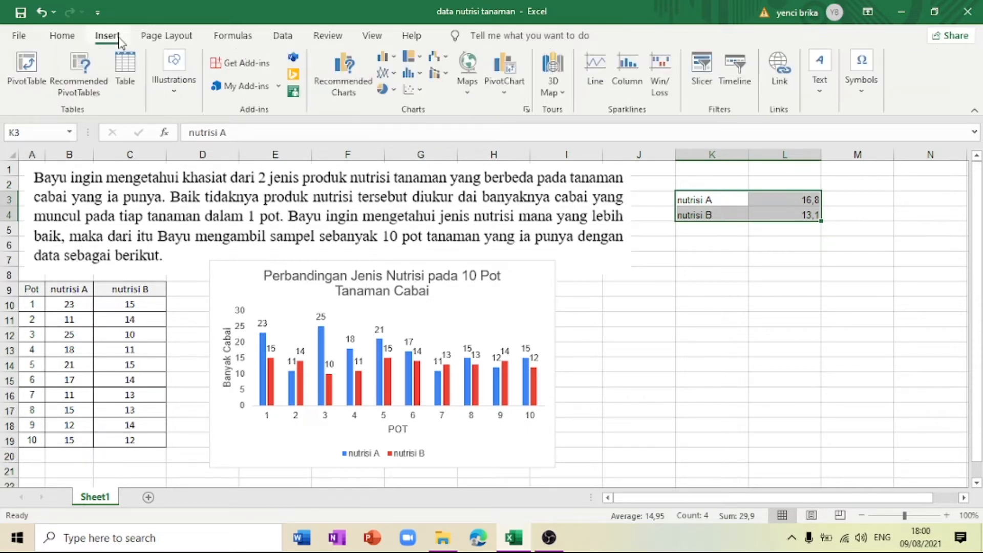
click(395, 92)
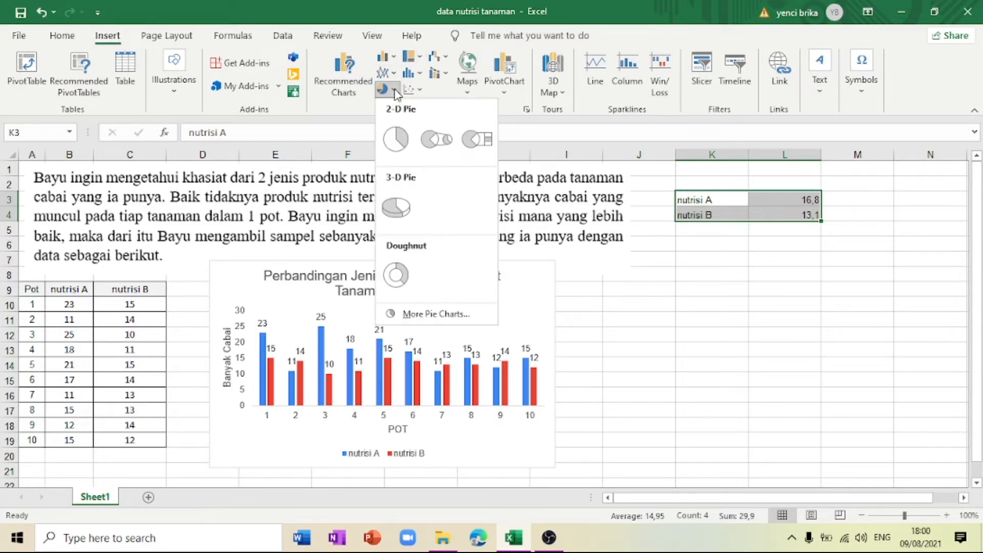
click(401, 139)
drag(395, 234, 653, 272)
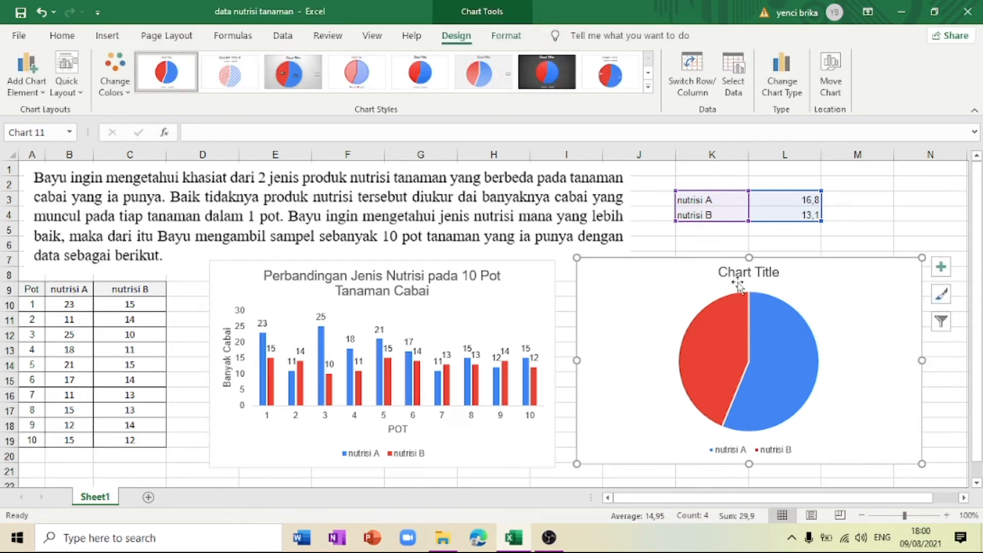
Step: Change the pie chart's title to "Rata-Rata Banyak Cabai Masing-Masing Jenis Nutrisi"
click(774, 240)
click(762, 273)
click(761, 273)
triple_click(762, 273)
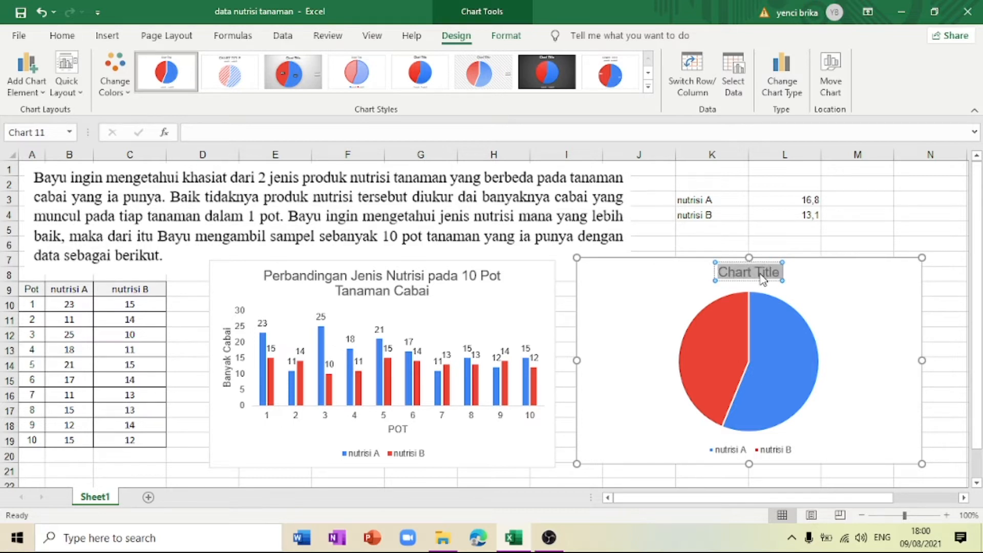
text(Rata-Ra)
text(t Ma)
key(BackSpace)
key(BackSpace)
key(BackSpace)
text(a)
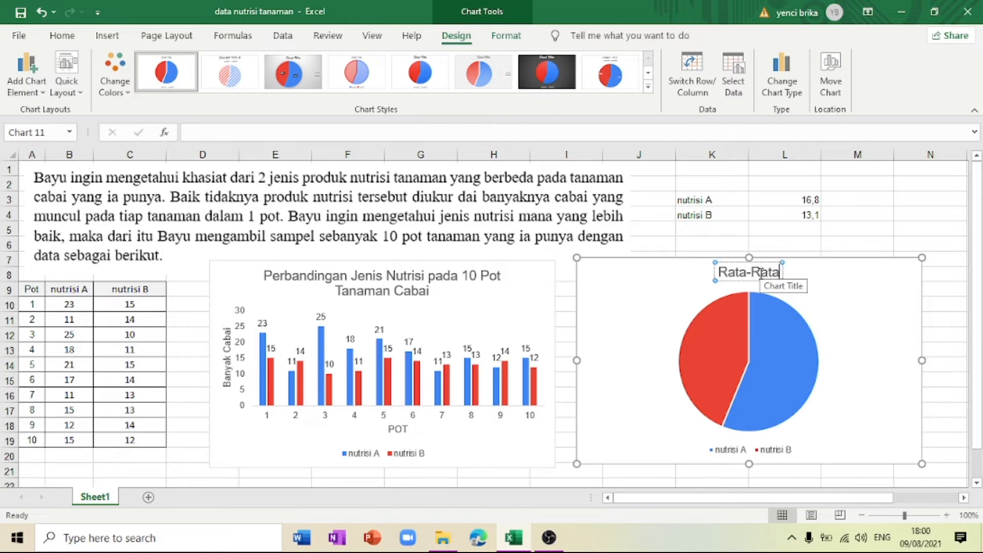
text( Main)
key(BackSpace)
key(BackSpace)
key(BackSpace)
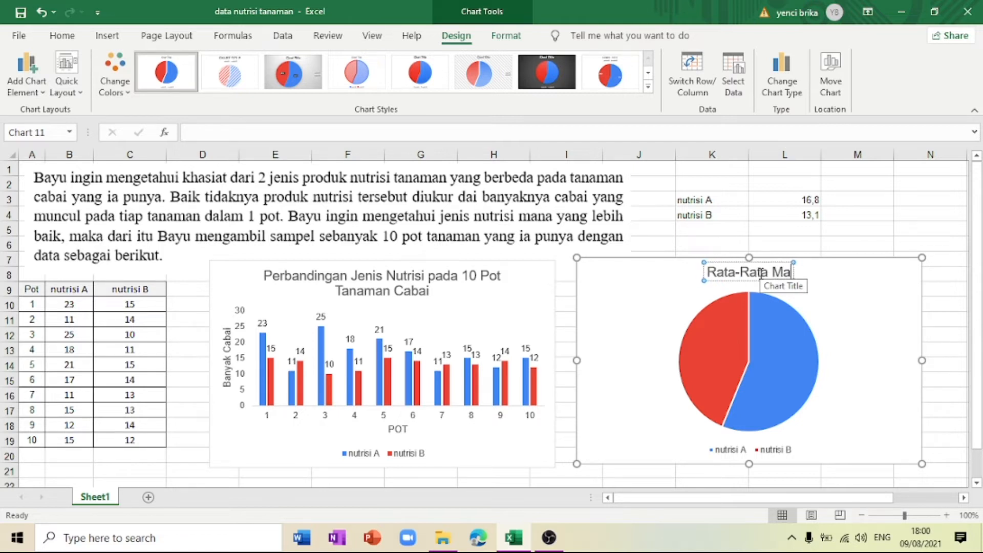
key(BackSpace)
key(BackSpace)
text(Bn)
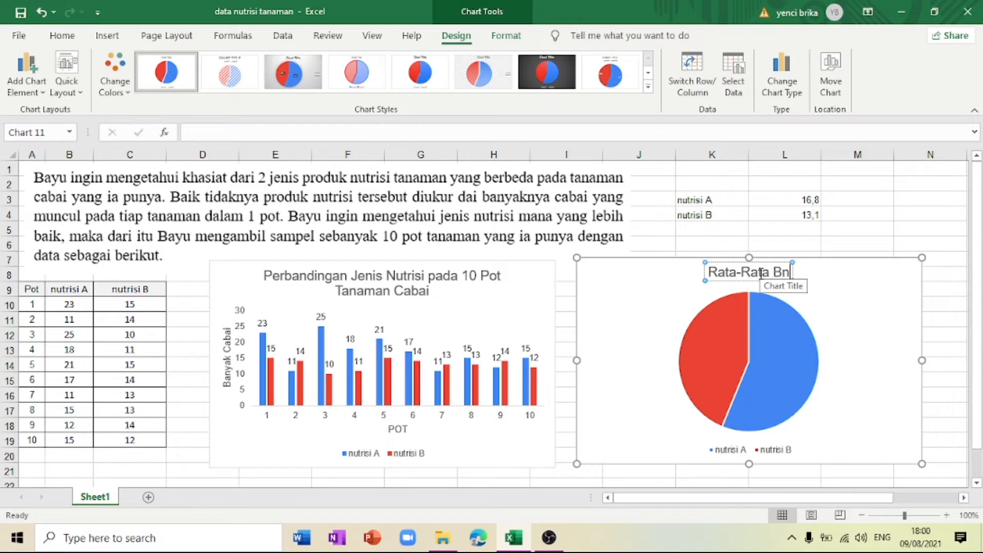
key(BackSpace)
text(anyak Cabai Masi)
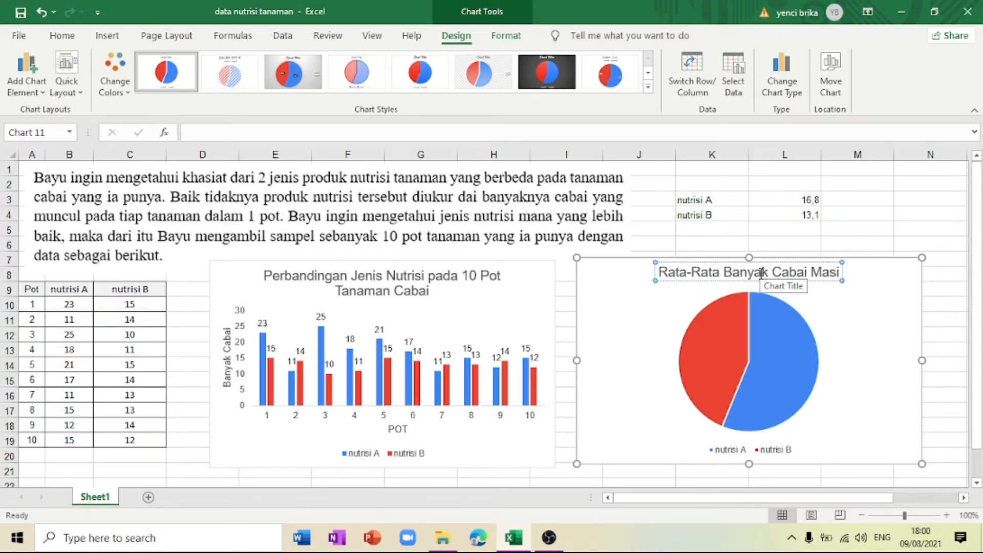
text(ng-Masing)
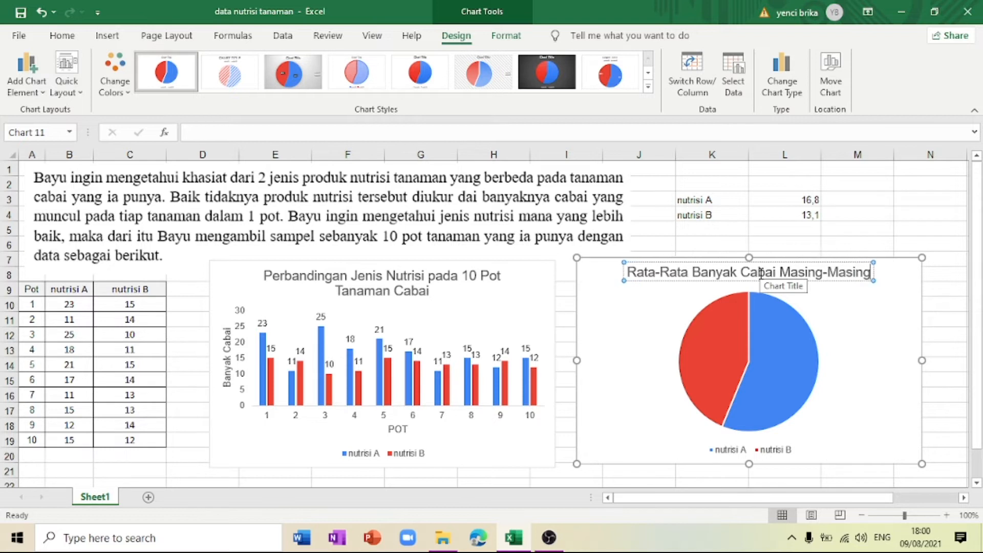
text( Jenis Nutri)
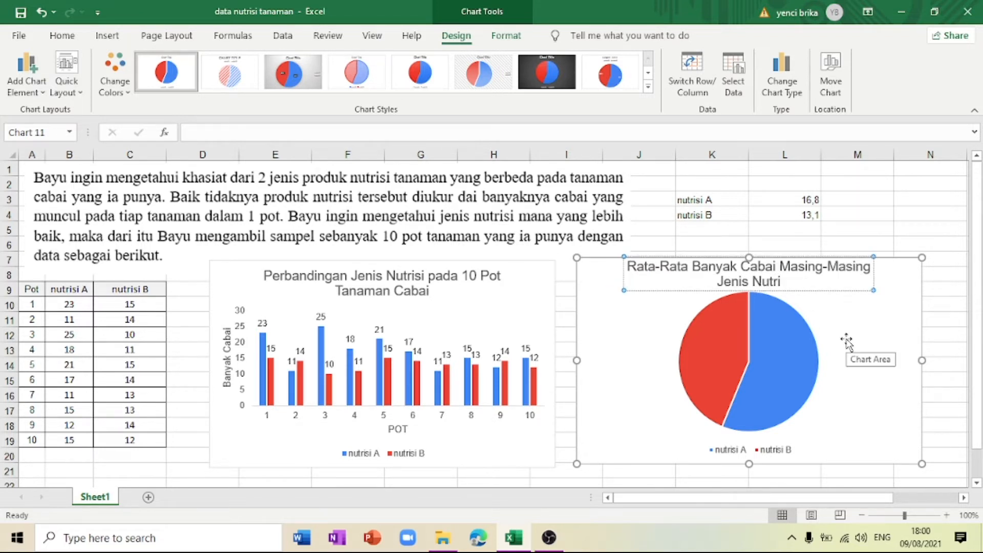
text(si)
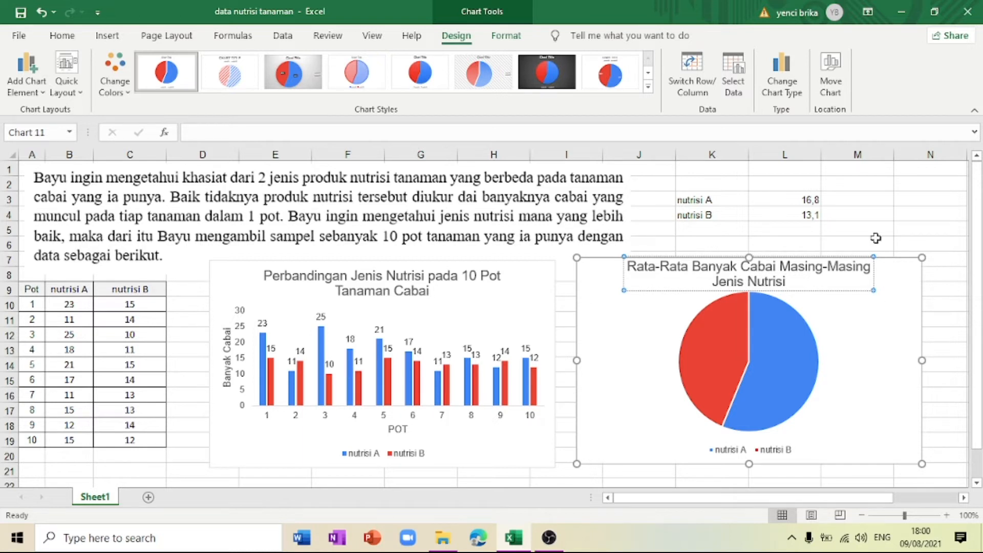
click(878, 237)
Step: Show data labels on the pie chart's slices
click(860, 322)
click(944, 269)
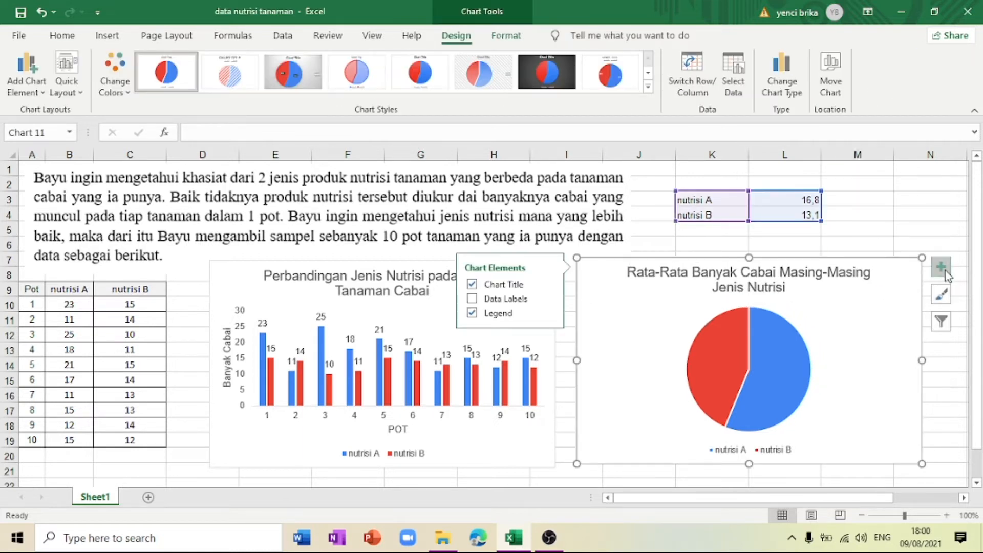
click(944, 270)
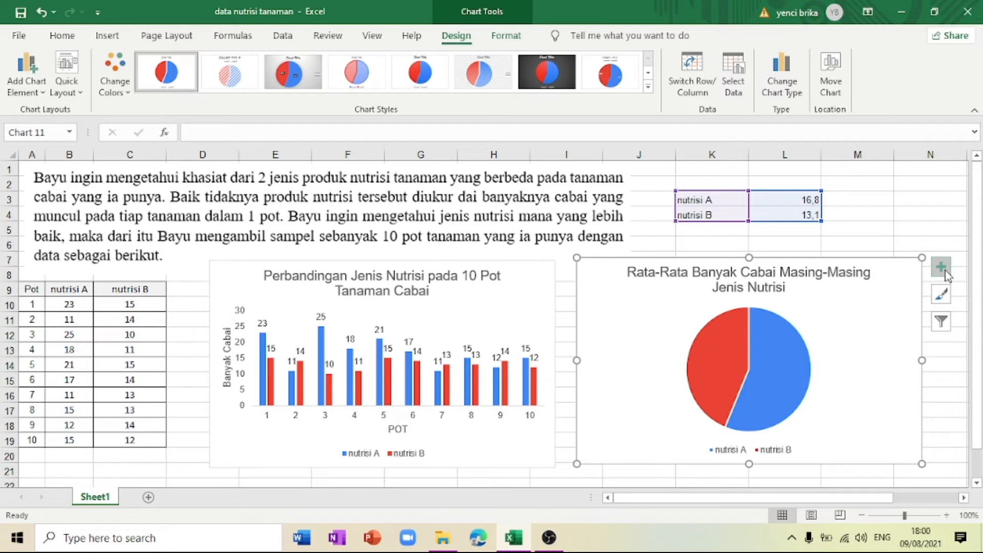
click(944, 270)
click(522, 302)
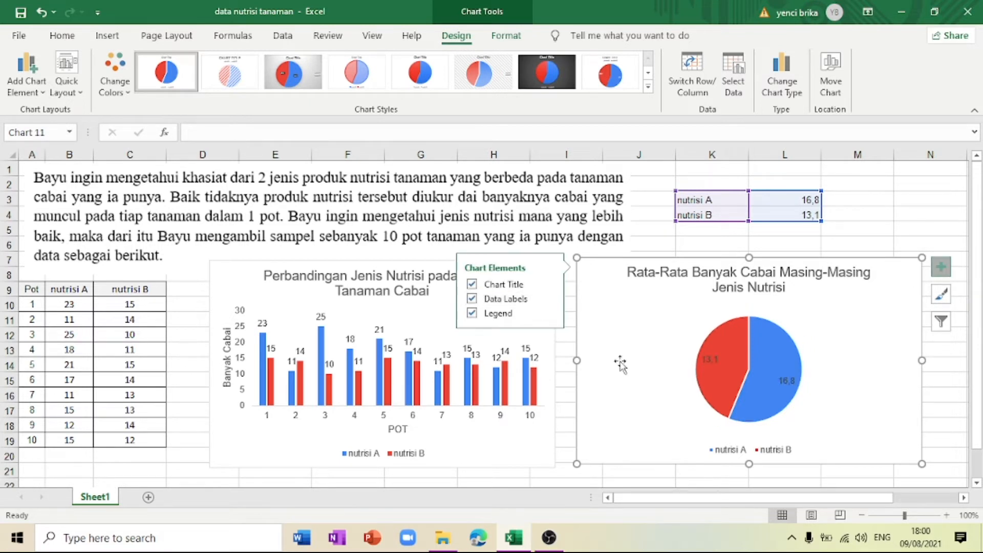
click(947, 428)
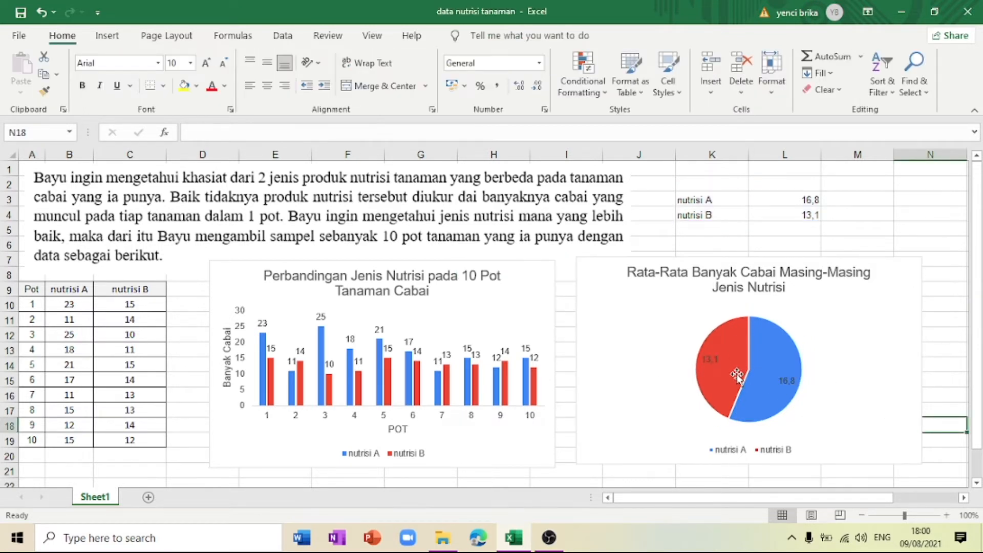
Step: Move the column chart up slightly so that its top edge lines up with the pie chart's
mouse_move(700, 391)
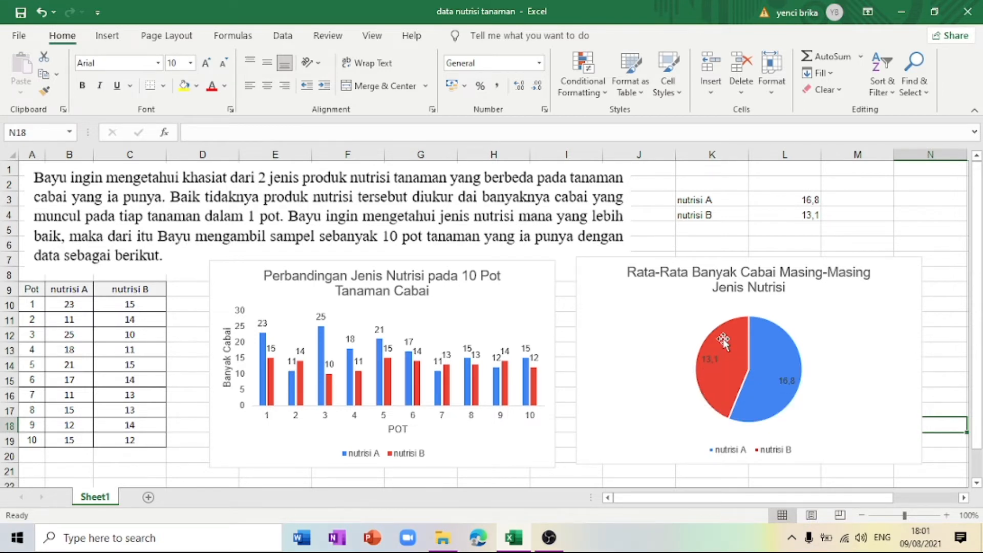
mouse_move(723, 370)
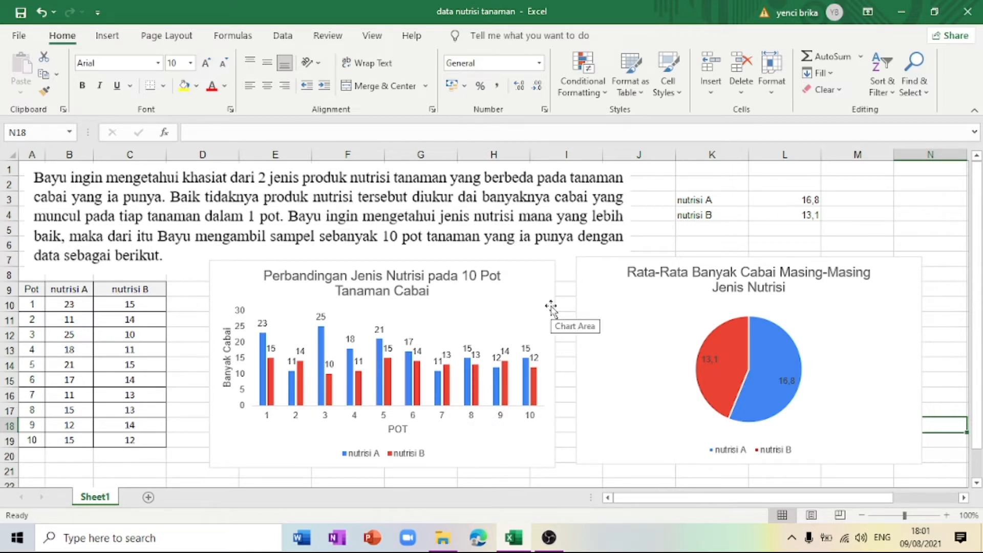
drag(551, 309, 551, 303)
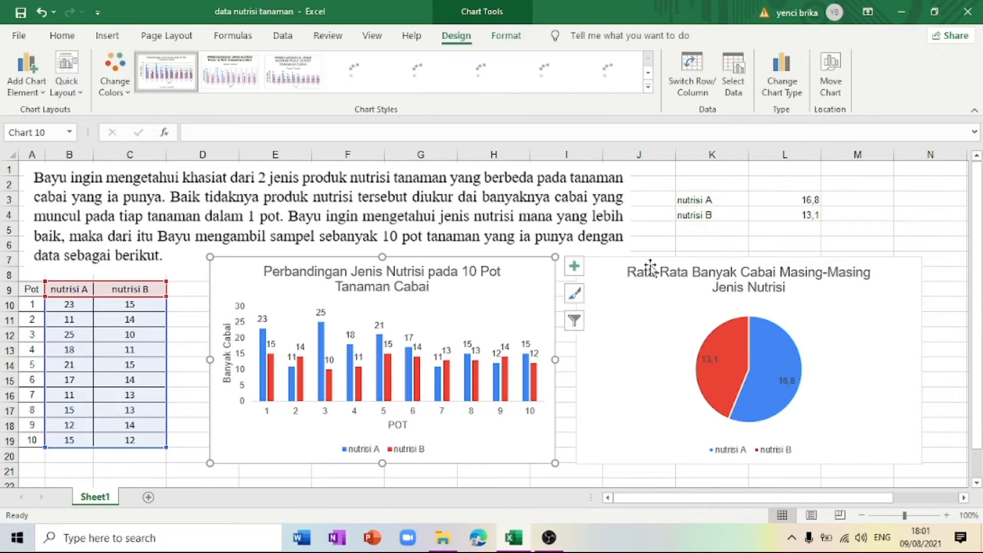
Step: Label K5 "maksimum" and calculate the maximum of B10:C19 beside it in L5 with the MAX function
click(654, 248)
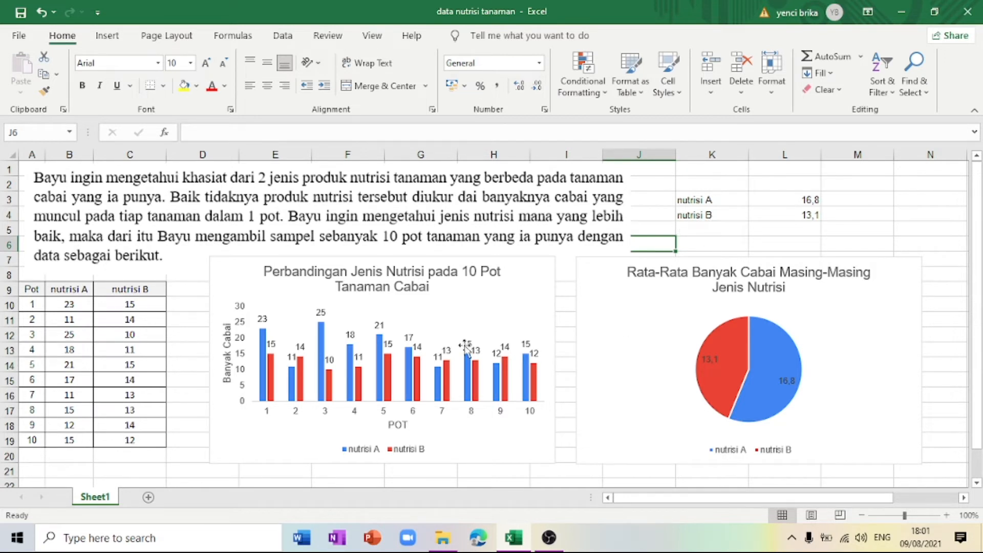
click(707, 231)
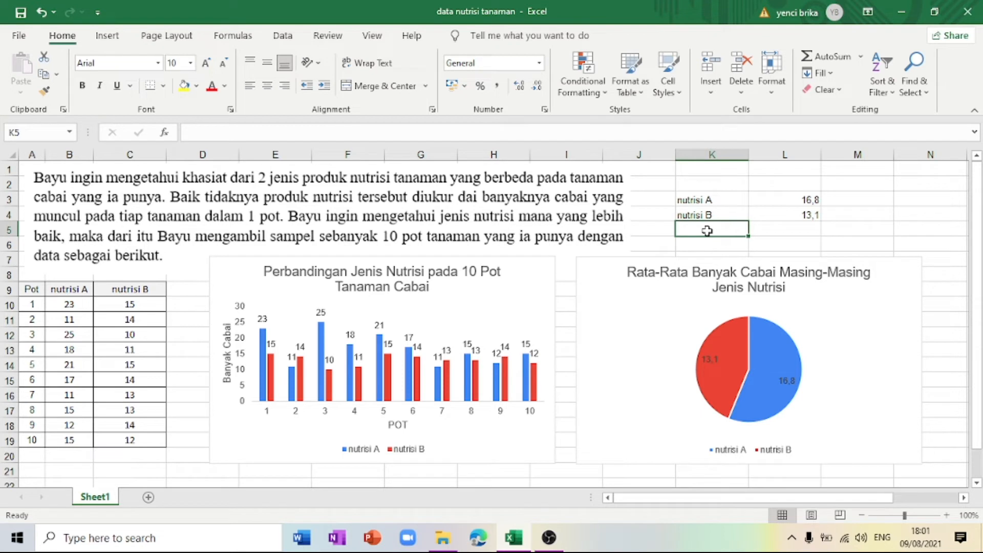
text(maksimum)
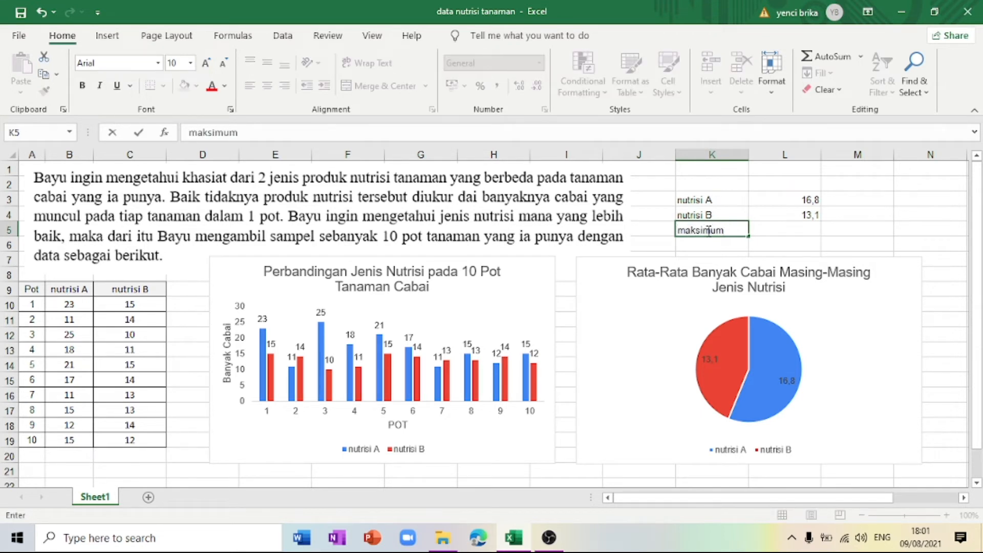
key(Tab)
text(=)
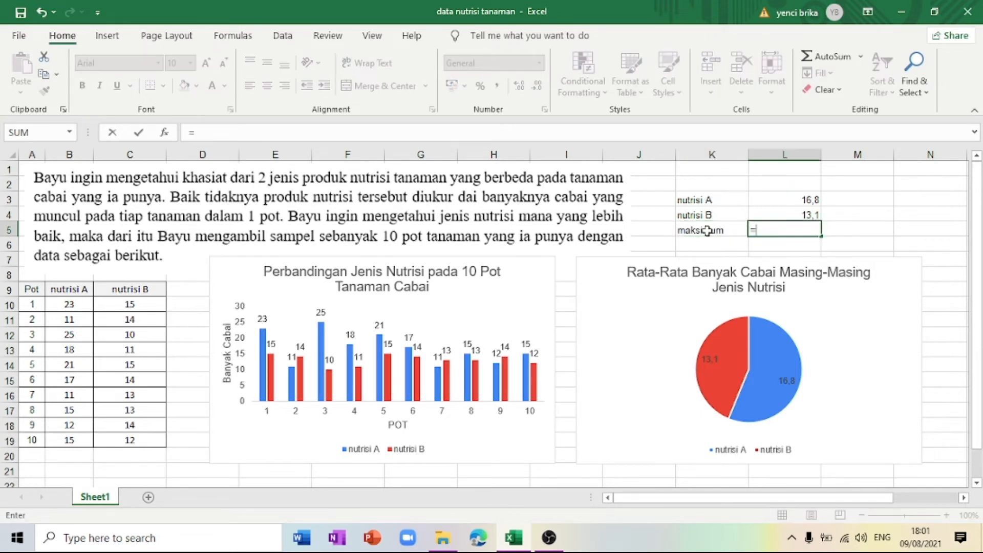
text(max)
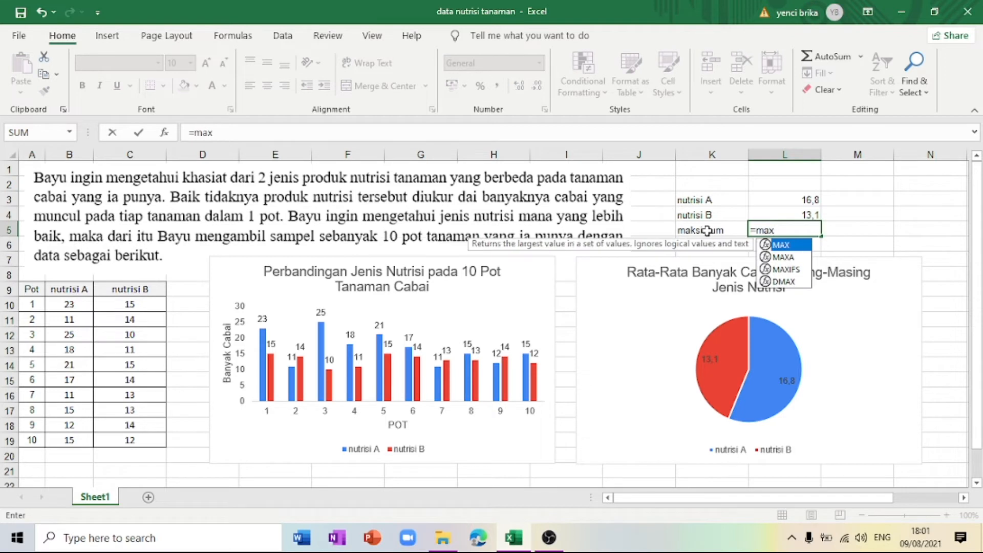
text(()
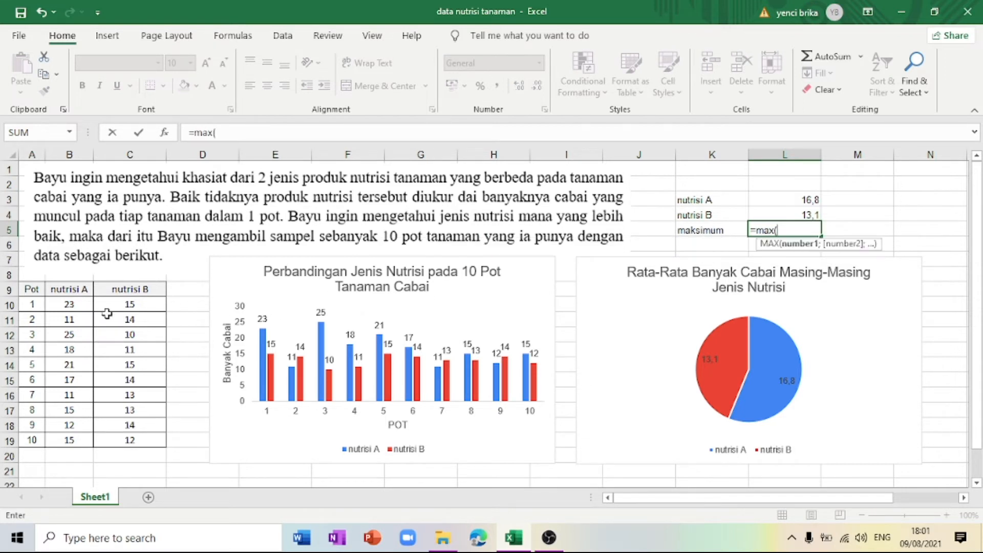
drag(85, 305, 132, 440)
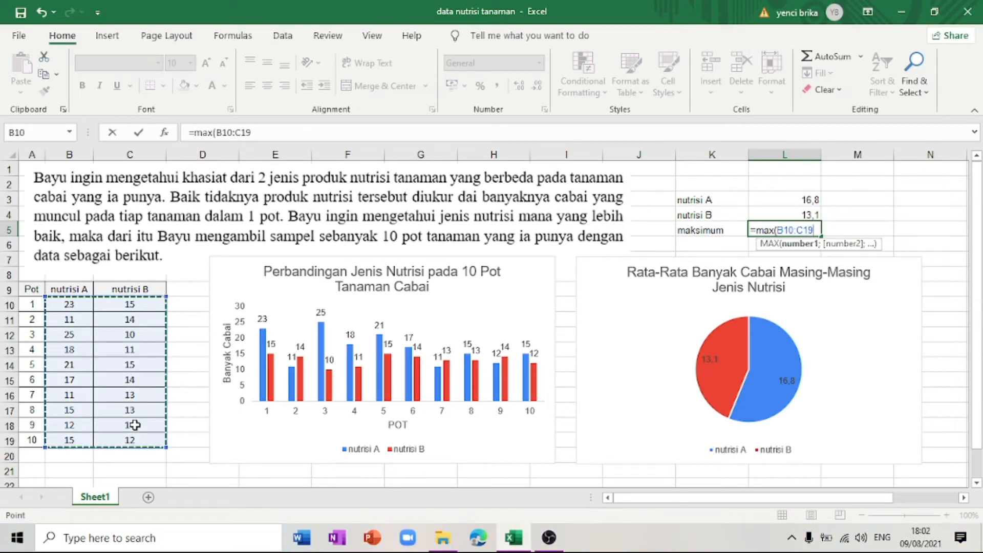
text())
key(Return)
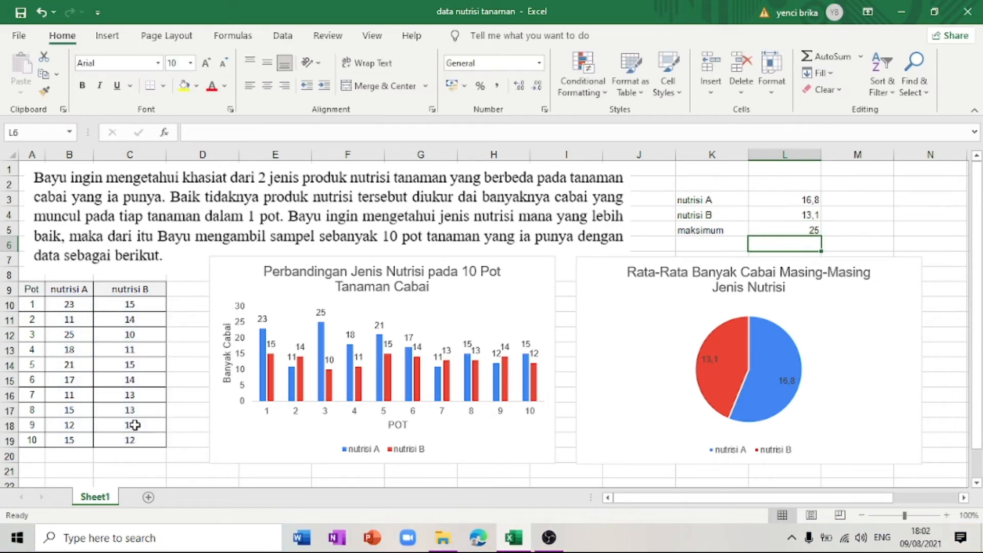
click(768, 229)
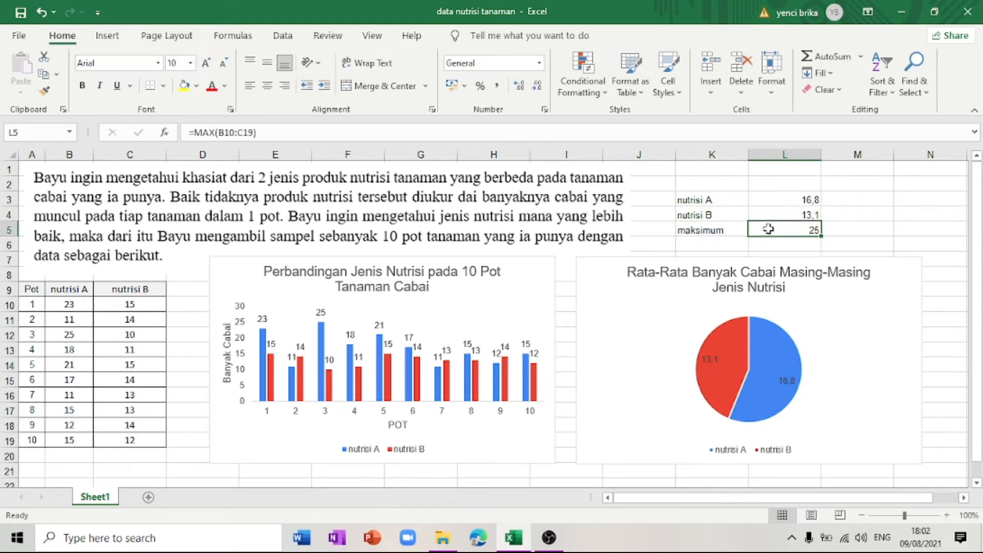
Step: Label K6 "minumum" and calculate the minimum of B10:C19 beside it in L6 with the MIN function
click(738, 244)
text(min)
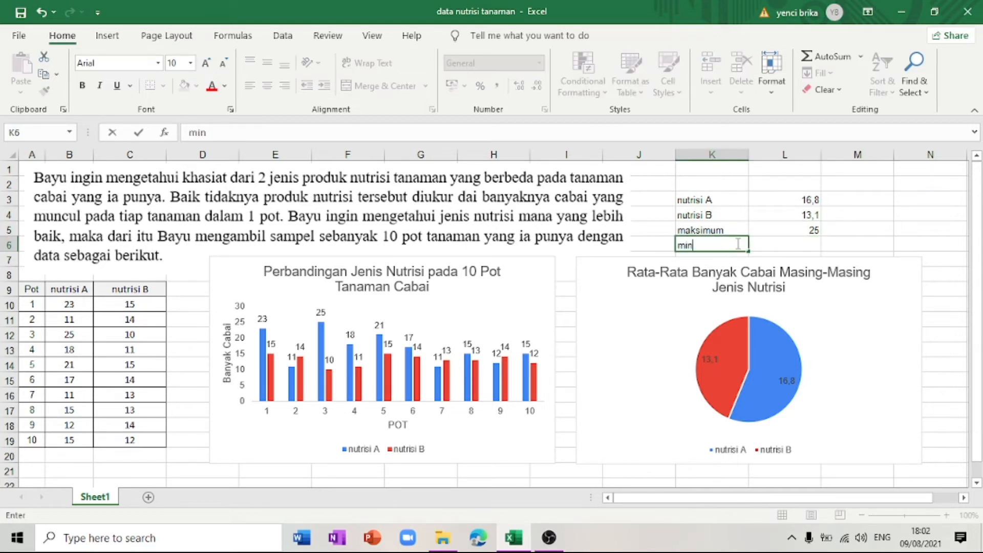
text(umum)
key(Tab)
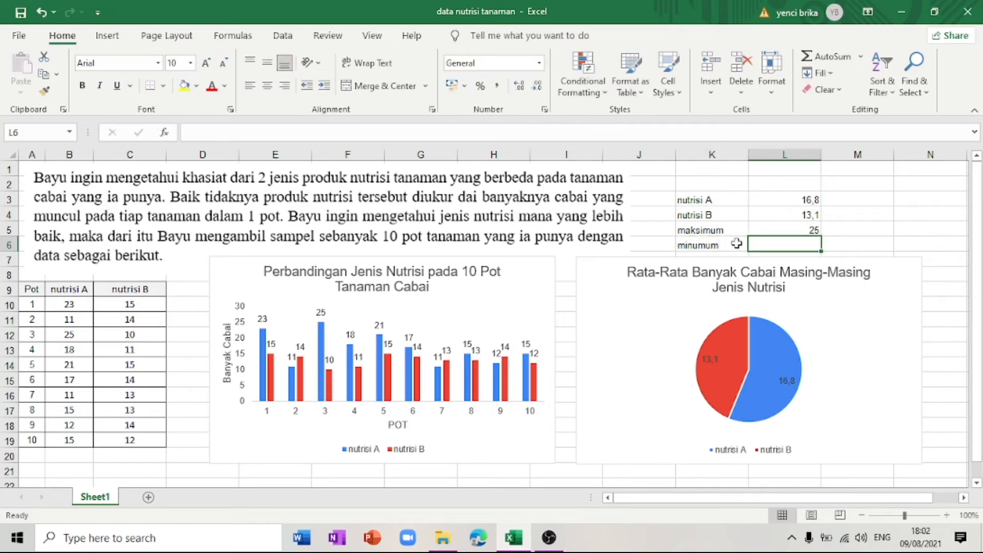
text(=min)
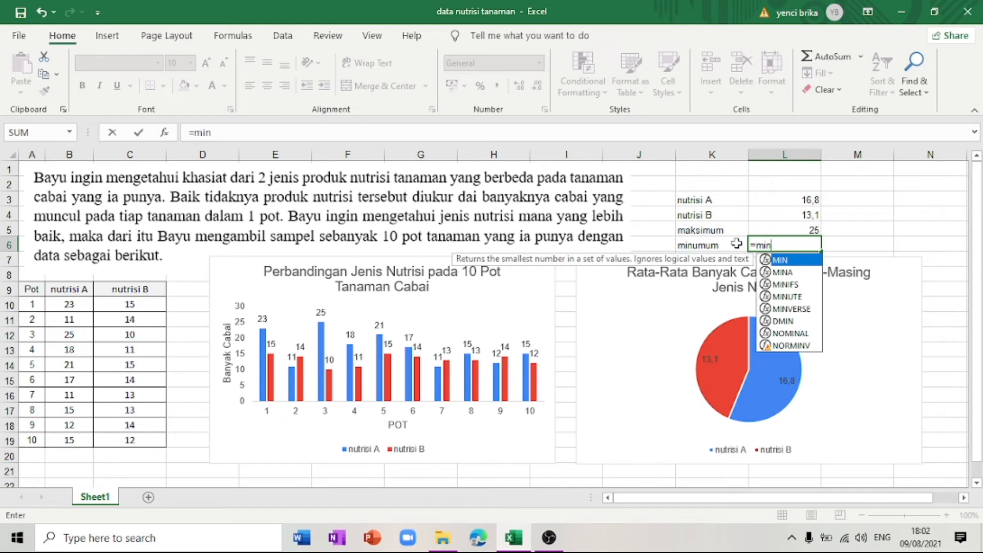
text(()
drag(64, 306, 114, 434)
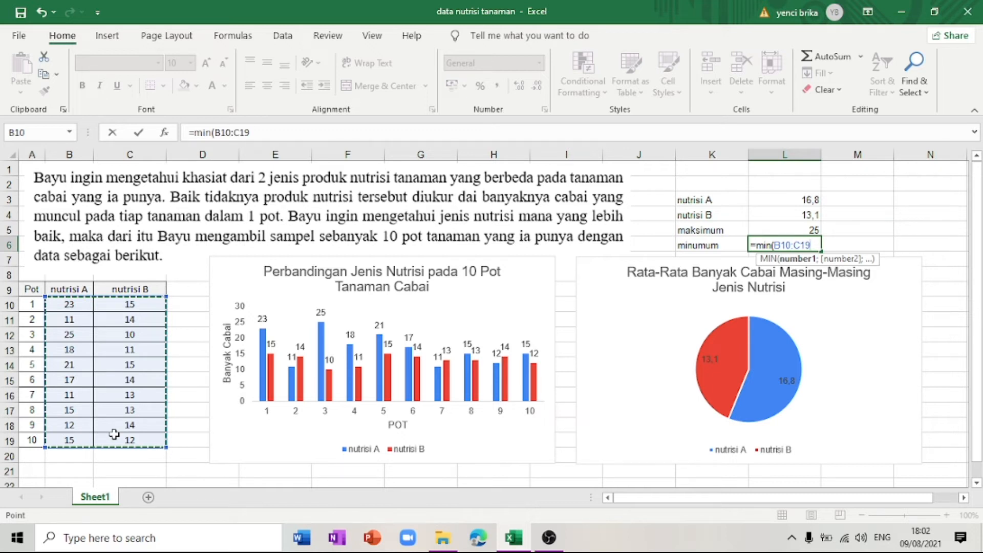
text())
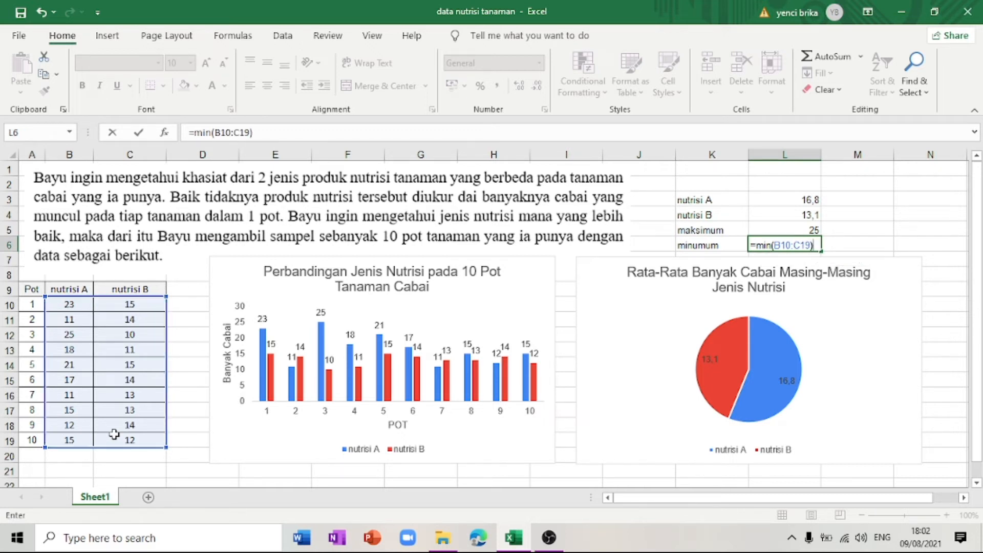
key(Return)
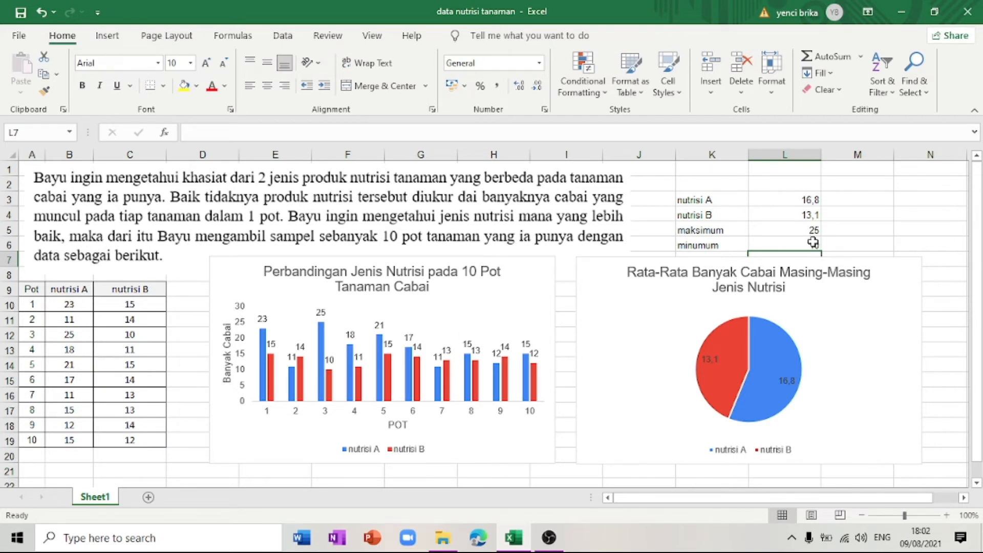
click(814, 243)
click(814, 230)
click(806, 245)
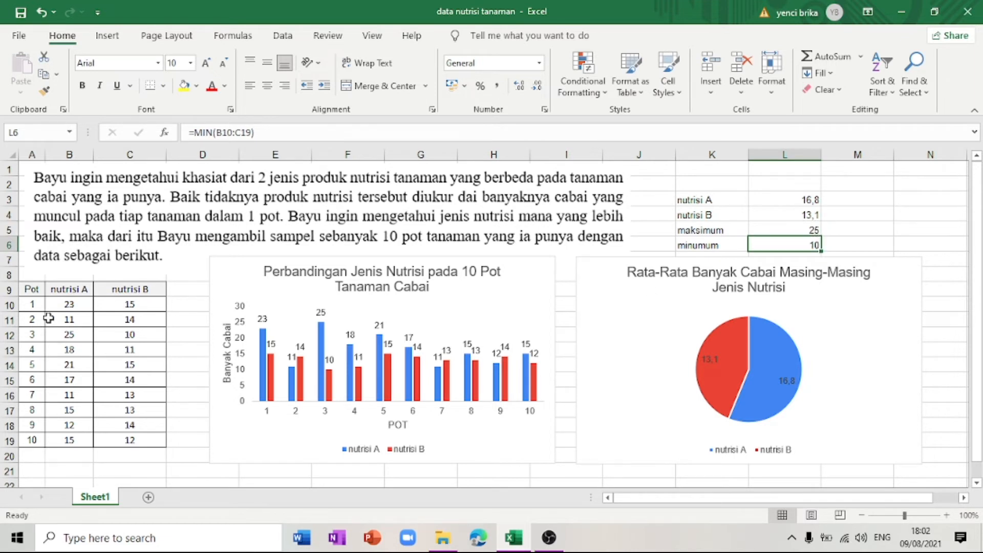
Step: Highlight the row for pot 3 (A12:C12) in the data table with a yellow fill
drag(54, 304, 119, 441)
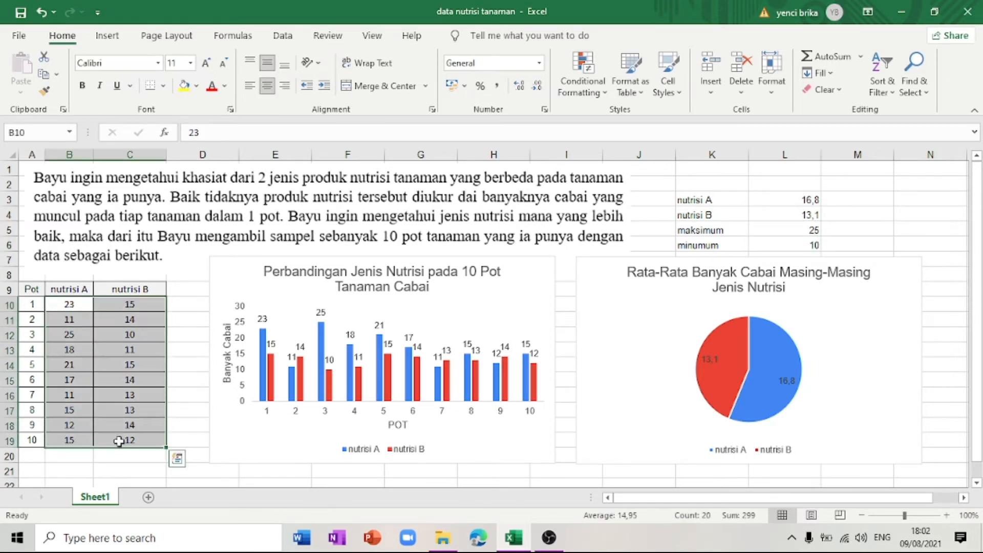
click(191, 338)
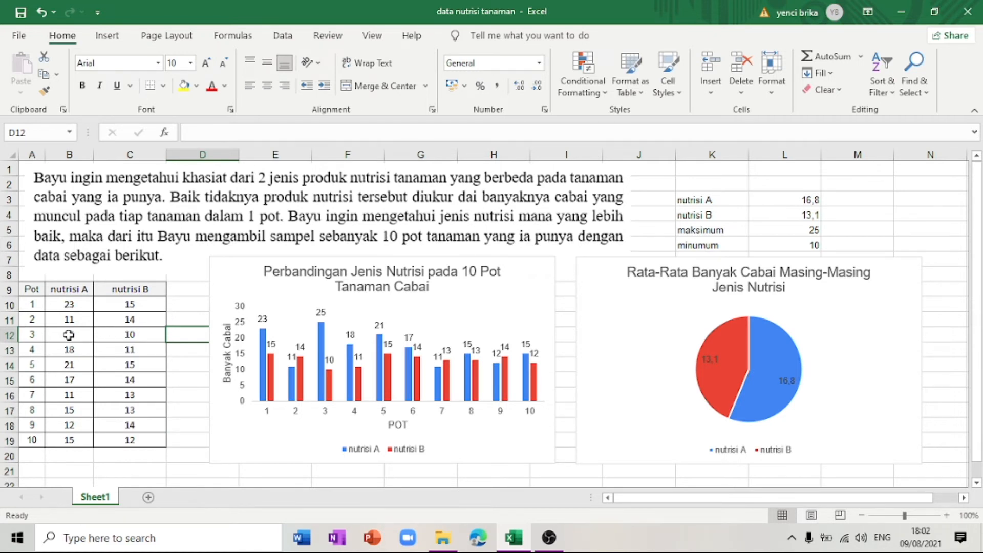
click(34, 334)
drag(33, 334, 111, 338)
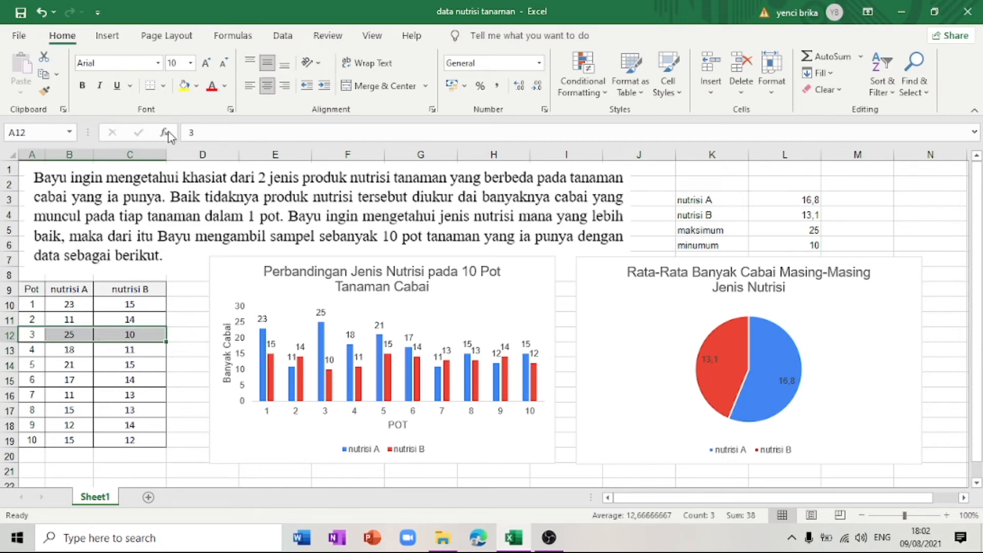
click(183, 85)
click(170, 304)
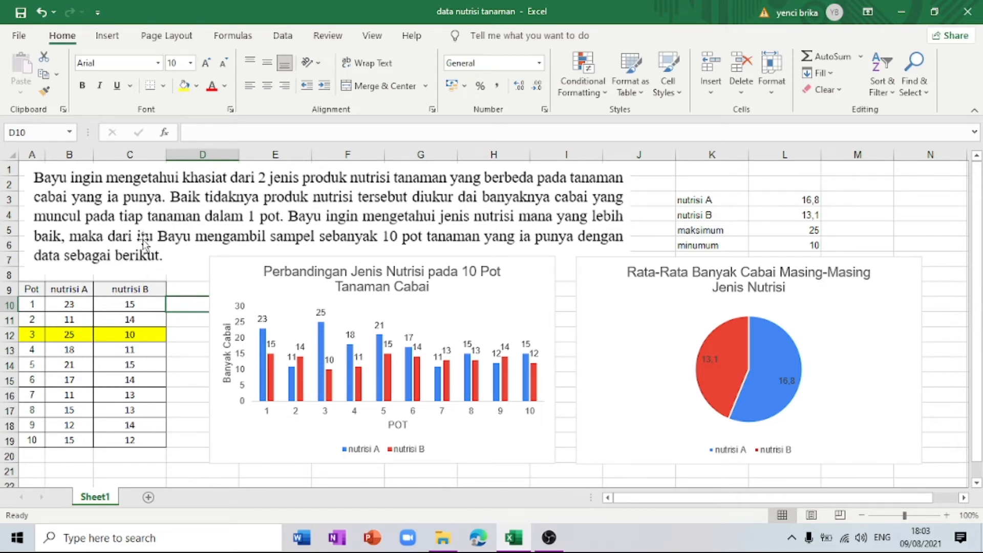
click(84, 332)
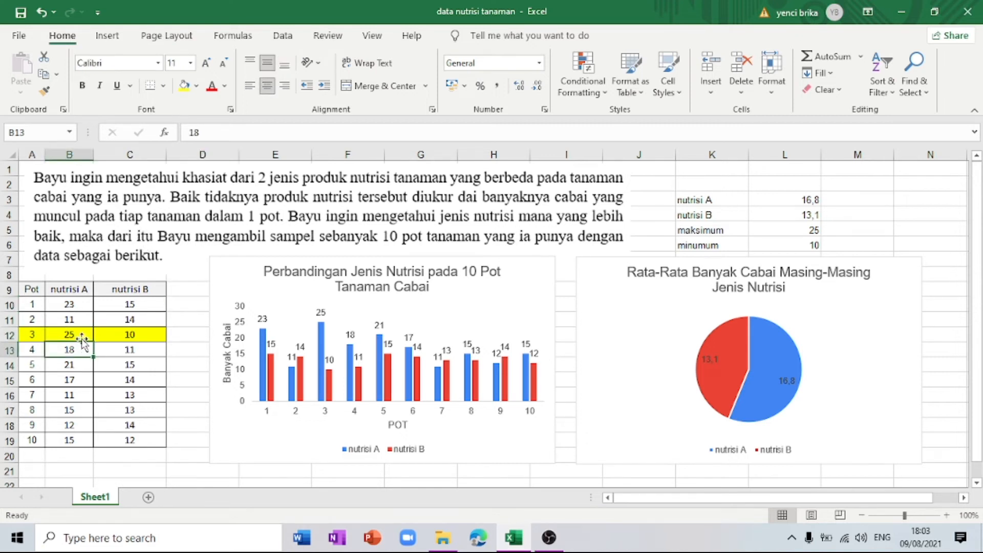
click(139, 336)
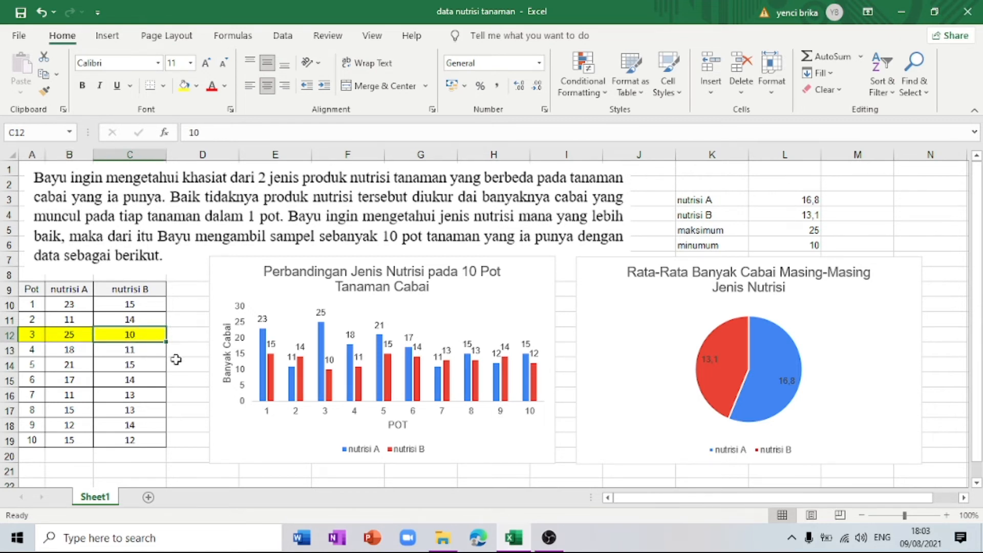
click(176, 360)
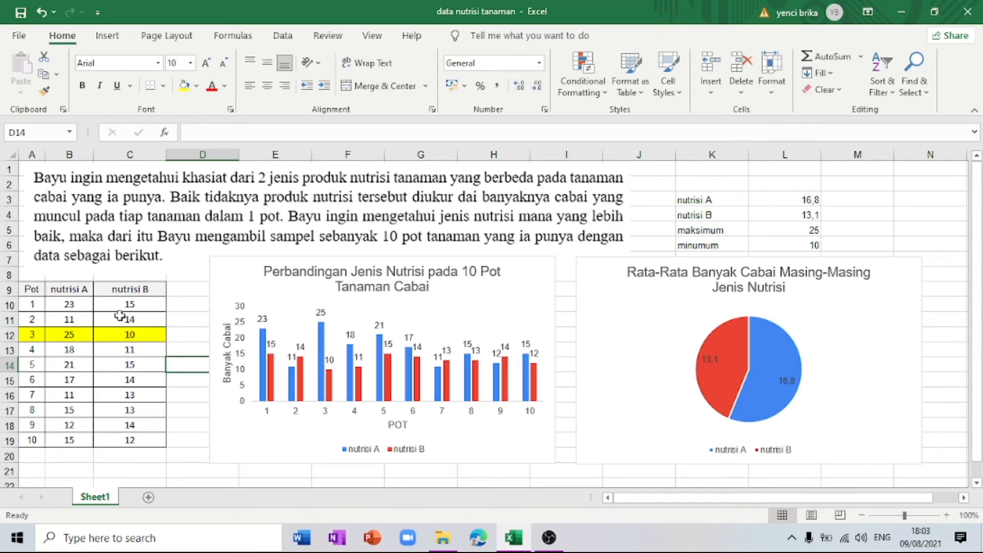
Step: Insert a 2-D clustered column chart from B9:C19 and move it down slightly, over the existing charts
drag(68, 290, 119, 435)
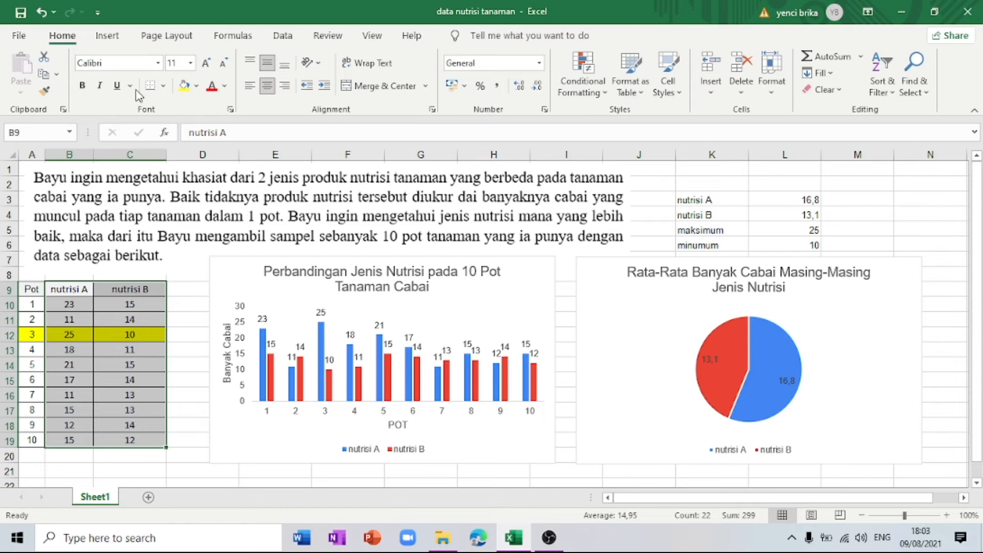
click(107, 45)
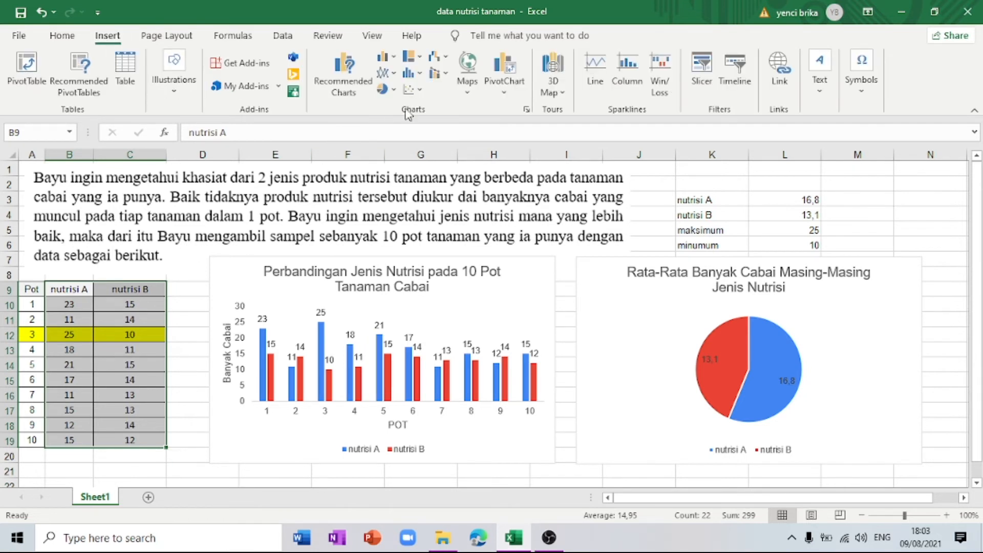
click(393, 59)
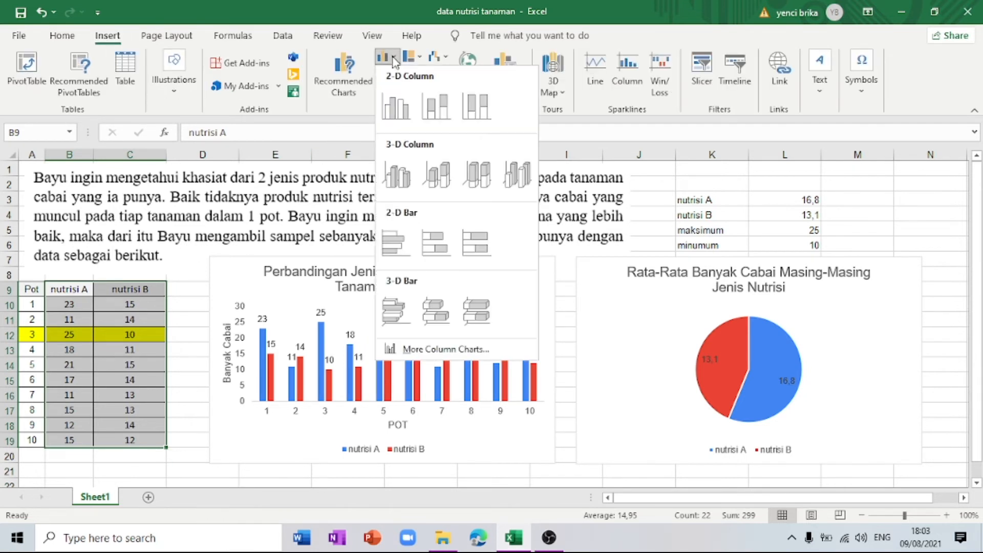
click(397, 108)
drag(425, 237, 423, 270)
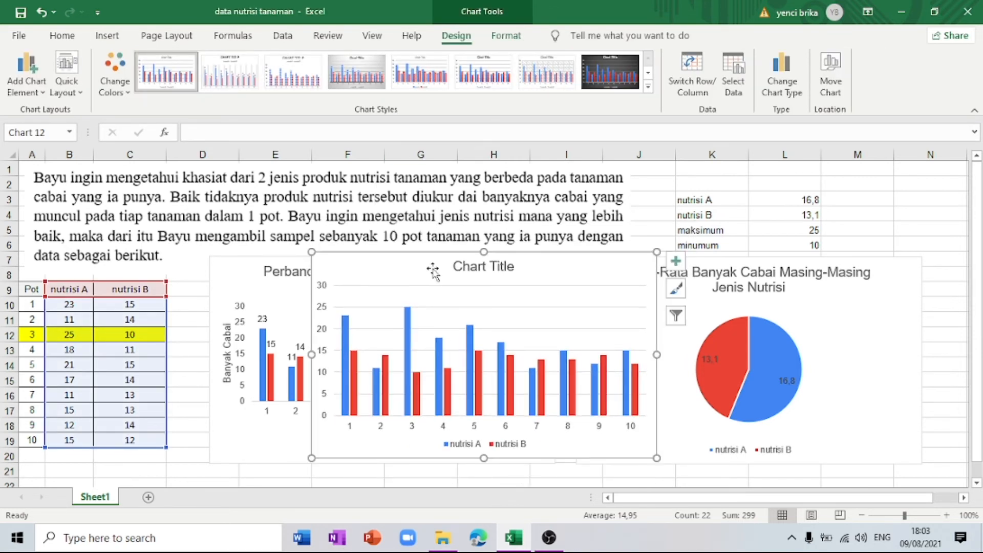
Step: Filter the new column chart's categories so that only pot 3 is plotted, keeping both nutrisi series
click(676, 316)
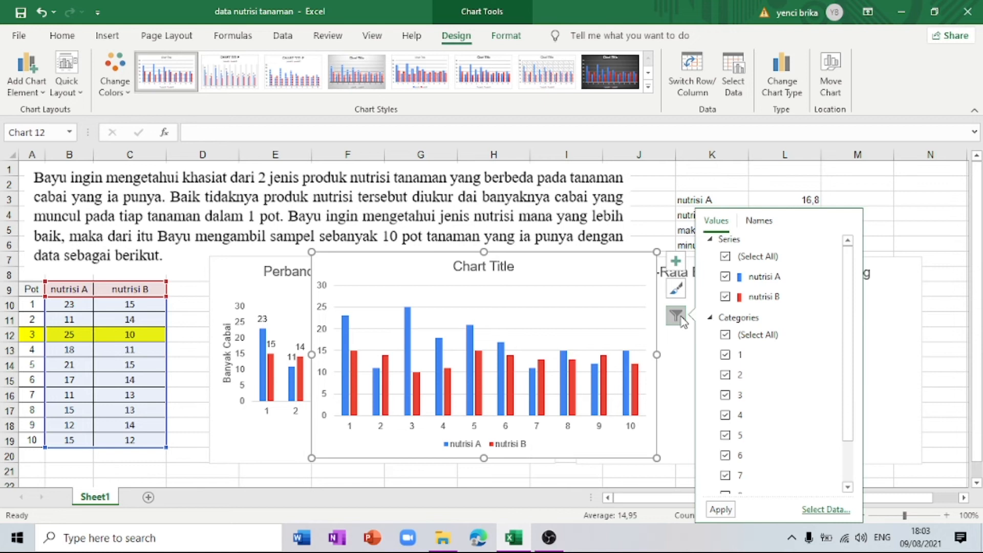
click(725, 335)
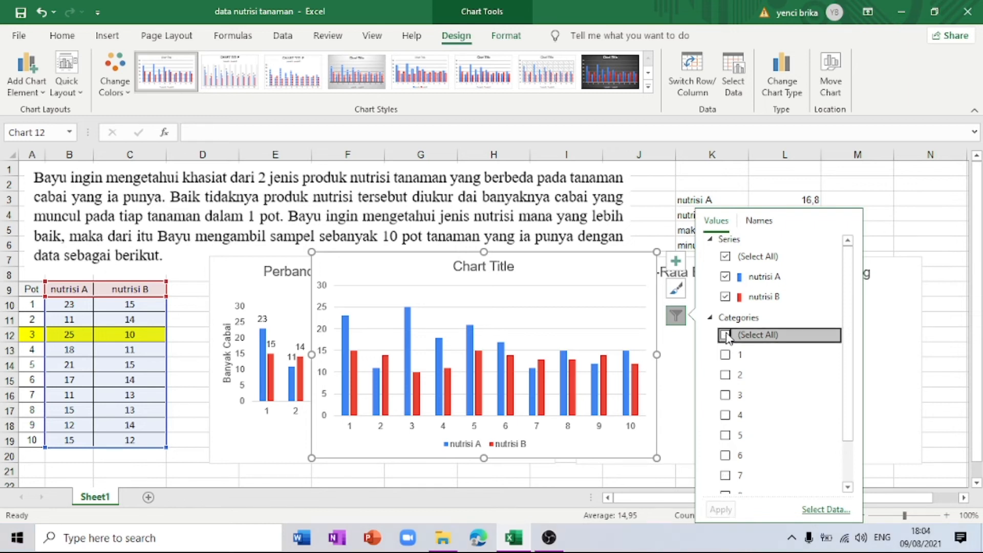
click(727, 397)
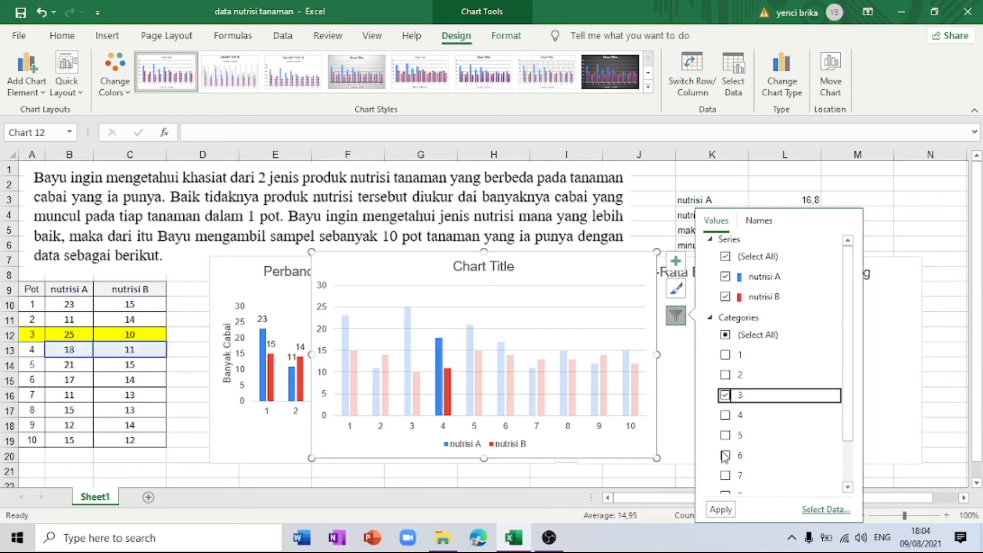
click(721, 510)
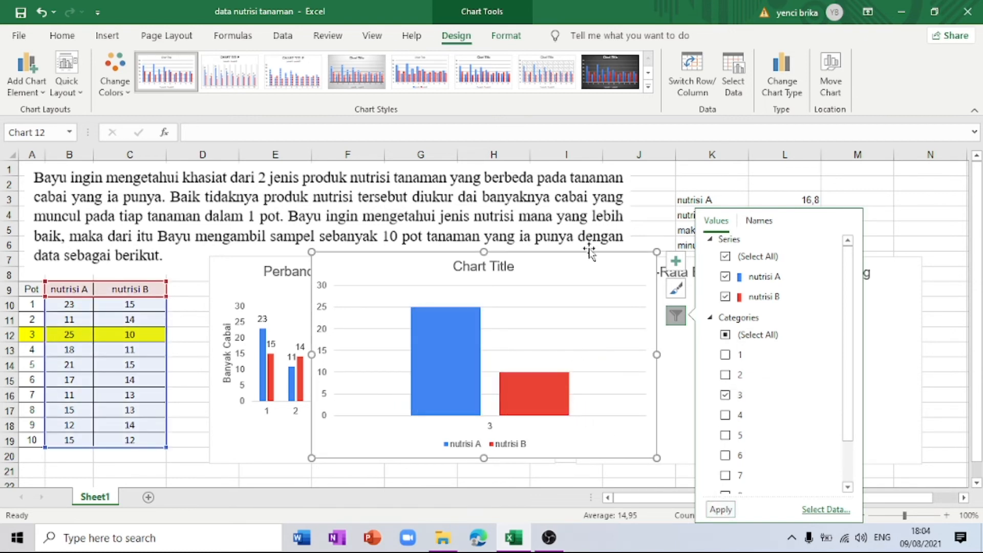
click(653, 208)
Step: Title the pot 3 column chart "Terbanyak dan Tersedikit dari Banyaknya Cabai yang muncul"
click(499, 266)
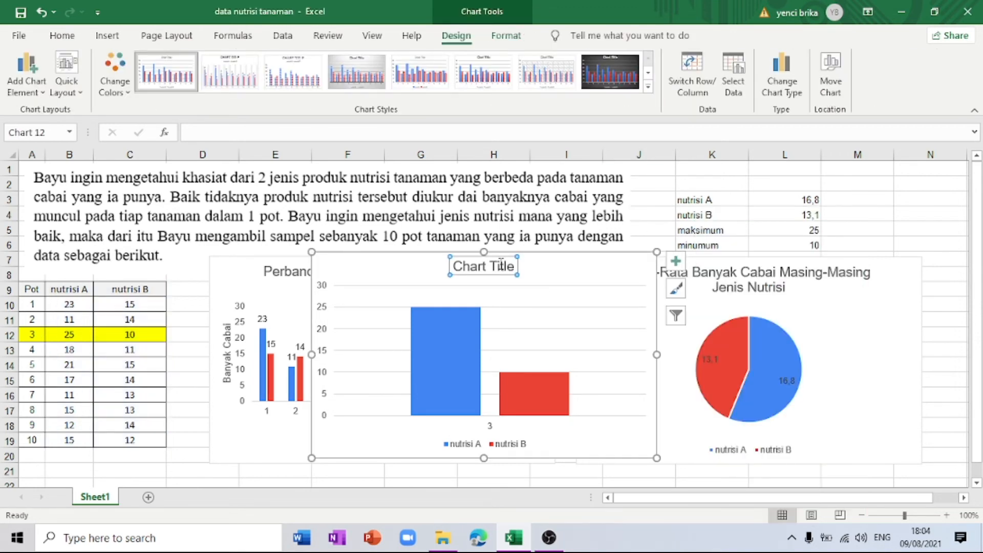
triple_click(497, 266)
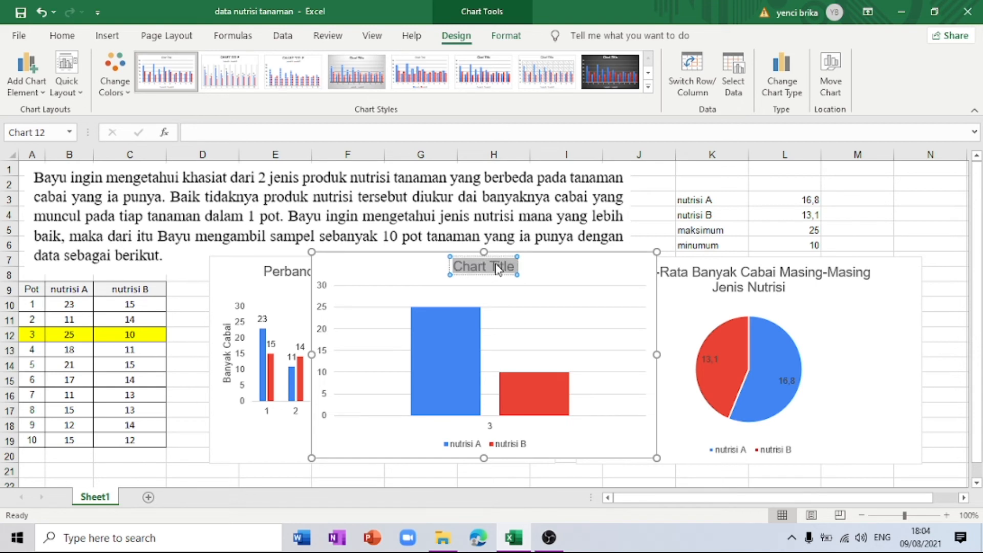
text(TE)
key(BackSpace)
text(erbanyak dan Teredii)
key(BackSpace)
key(BackSpace)
key(BackSpace)
key(BackSpace)
text(sedikit da)
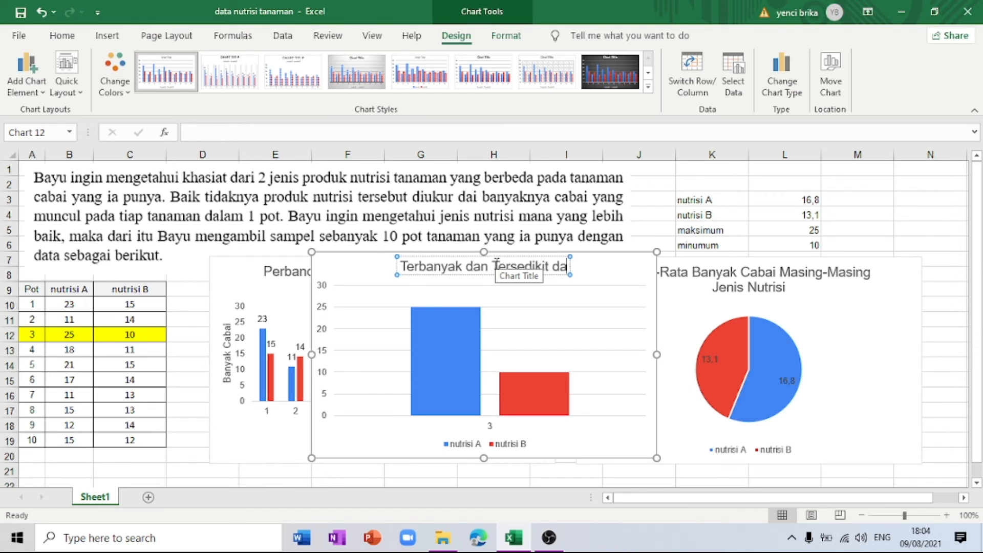
text(ri Banyakn)
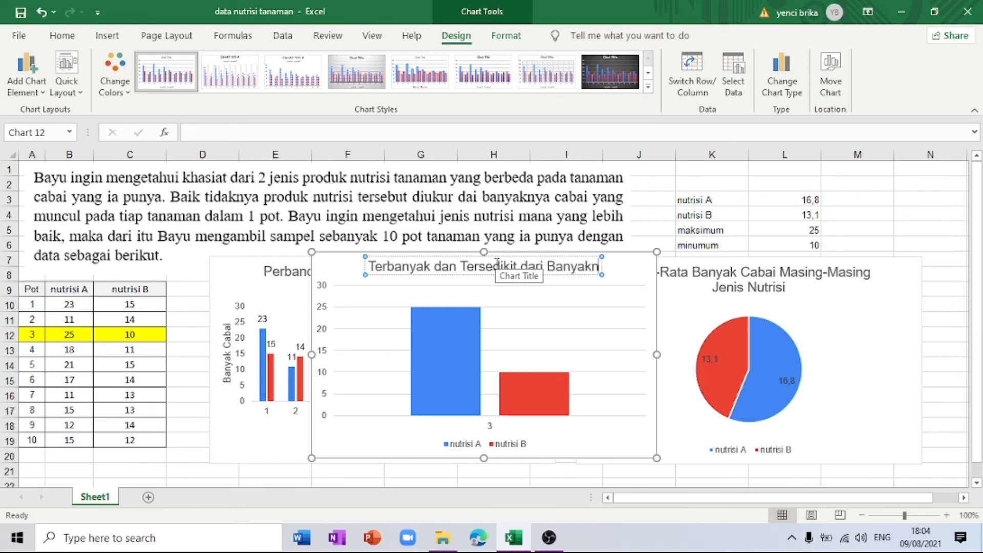
text(ya Caai)
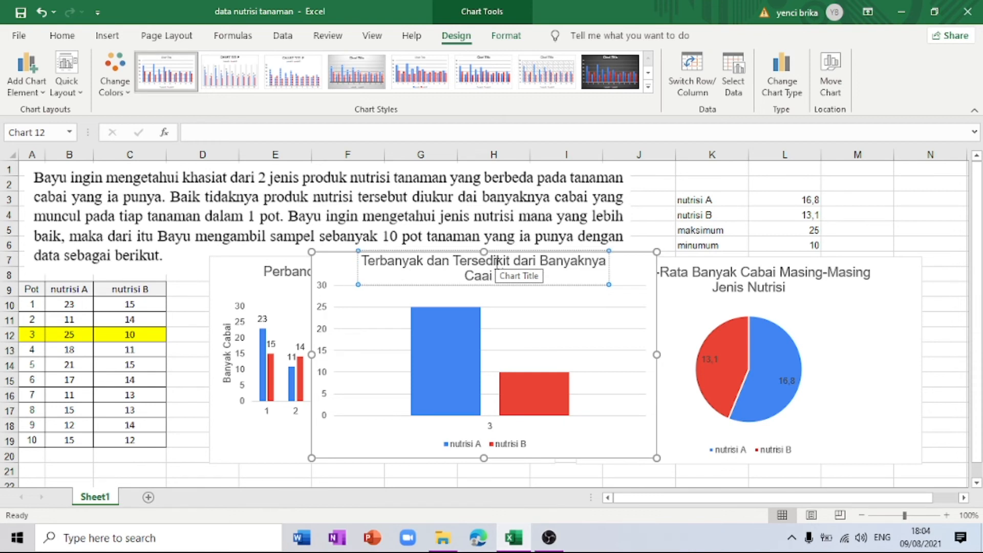
text( yang muncul)
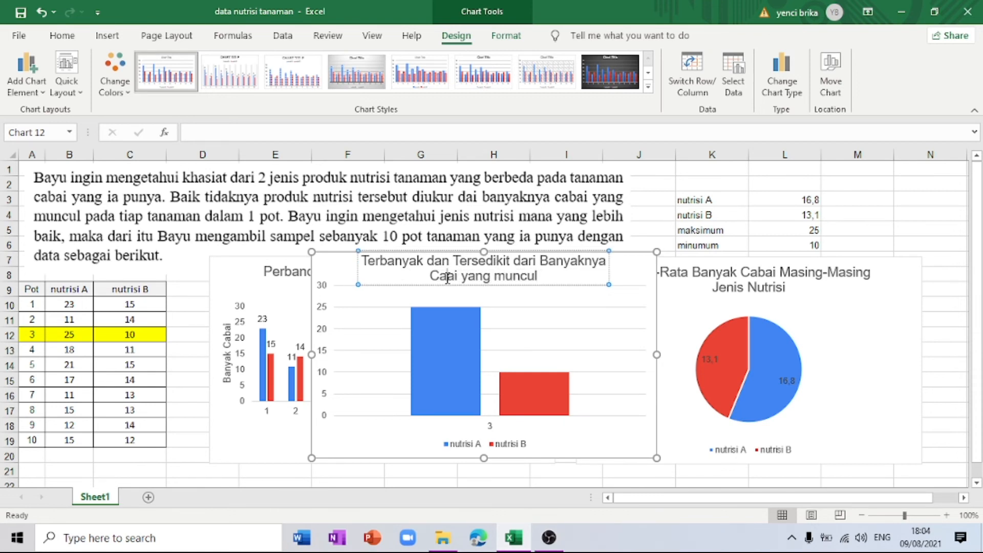
text(ba)
click(634, 265)
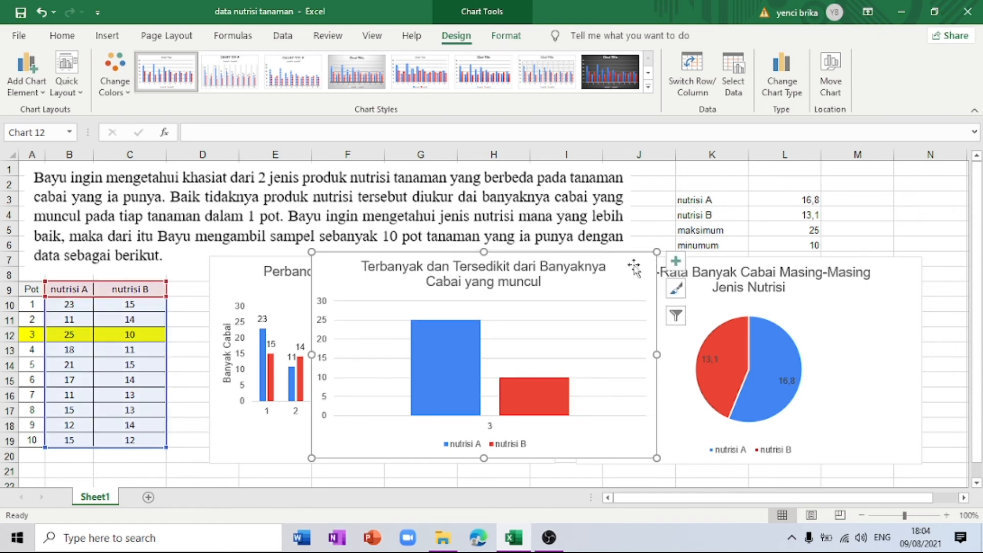
Step: Add axis titles to the pot 3 chart, naming the horizontal axis "POT" and the vertical axis "Banyak Cabai"
click(676, 261)
click(711, 293)
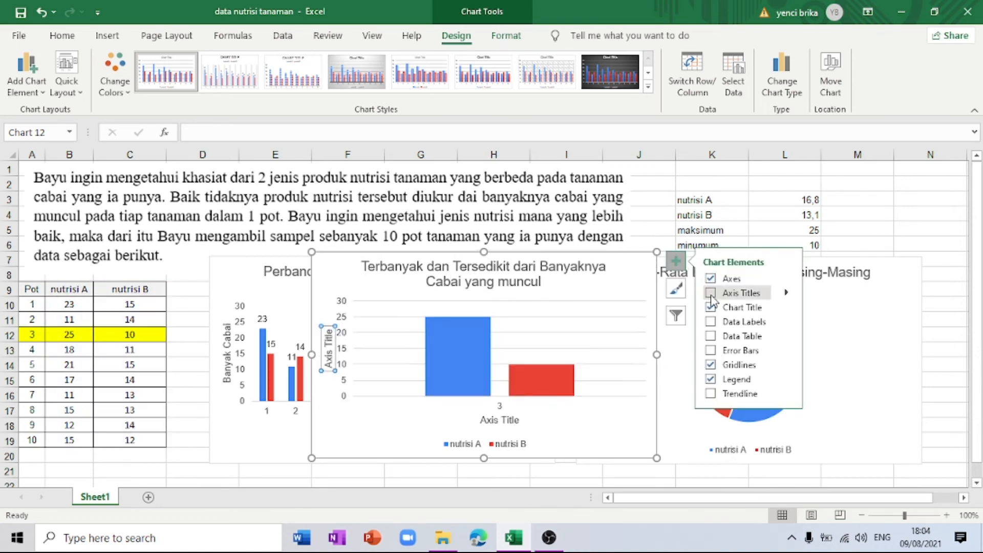
click(512, 420)
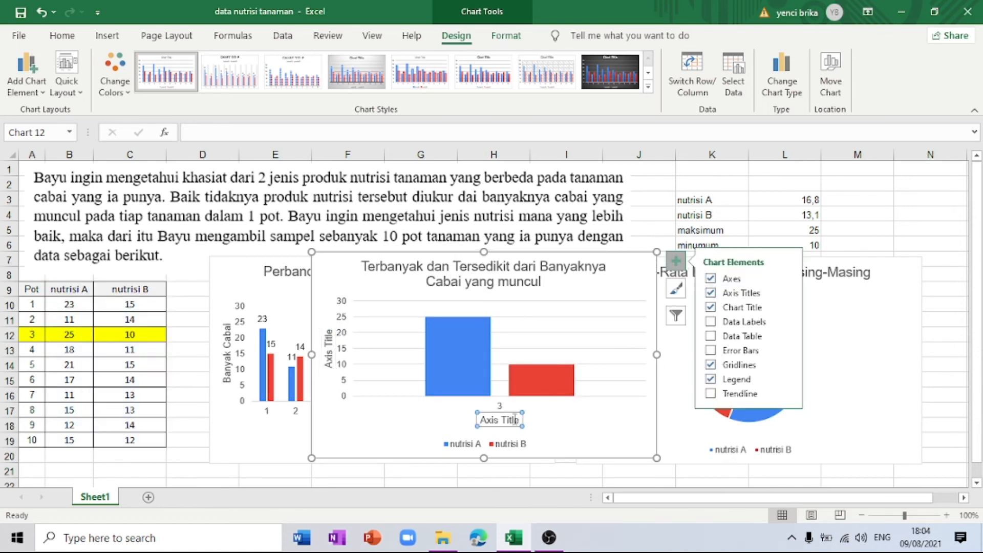
click(512, 420)
triple_click(513, 420)
text(POT)
click(335, 348)
triple_click(333, 350)
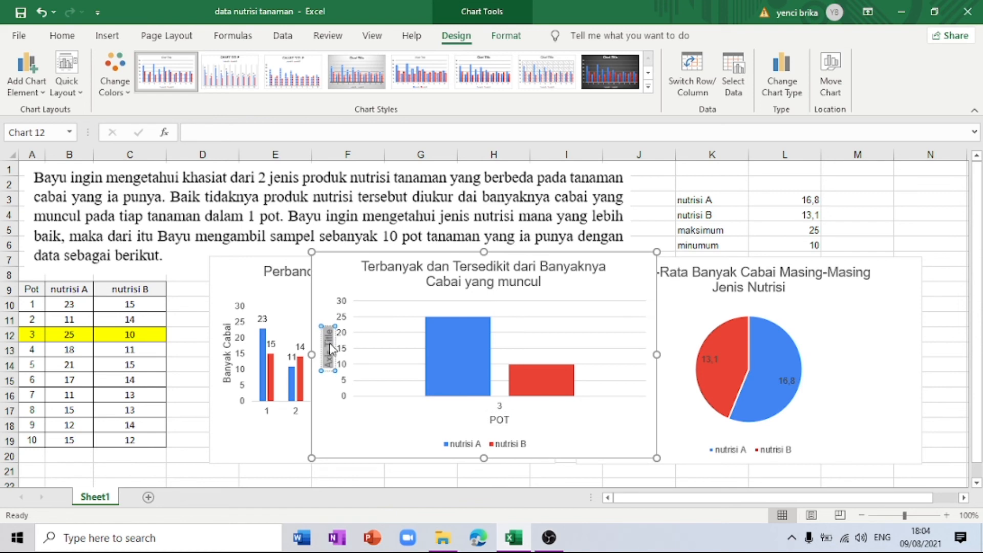
text(Banyak Cabai)
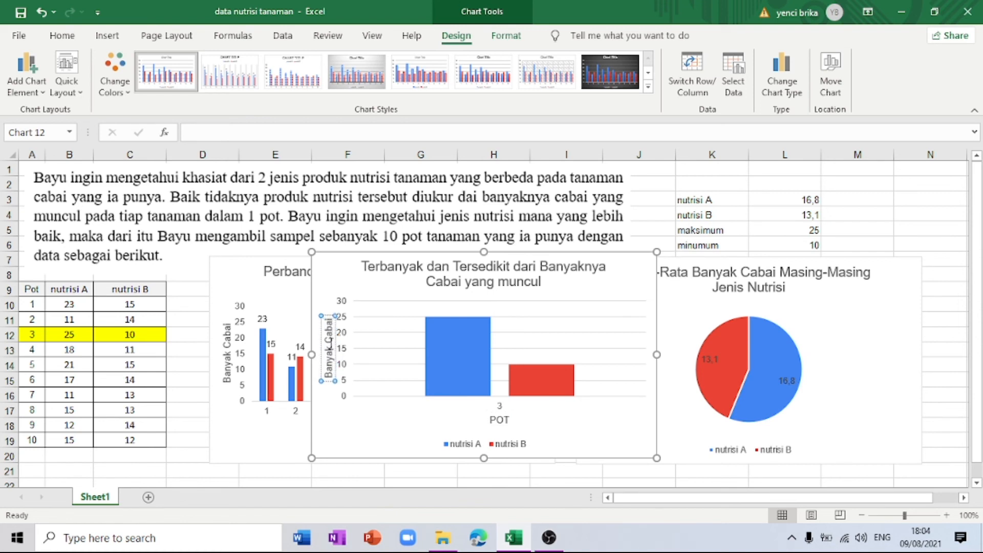
click(658, 220)
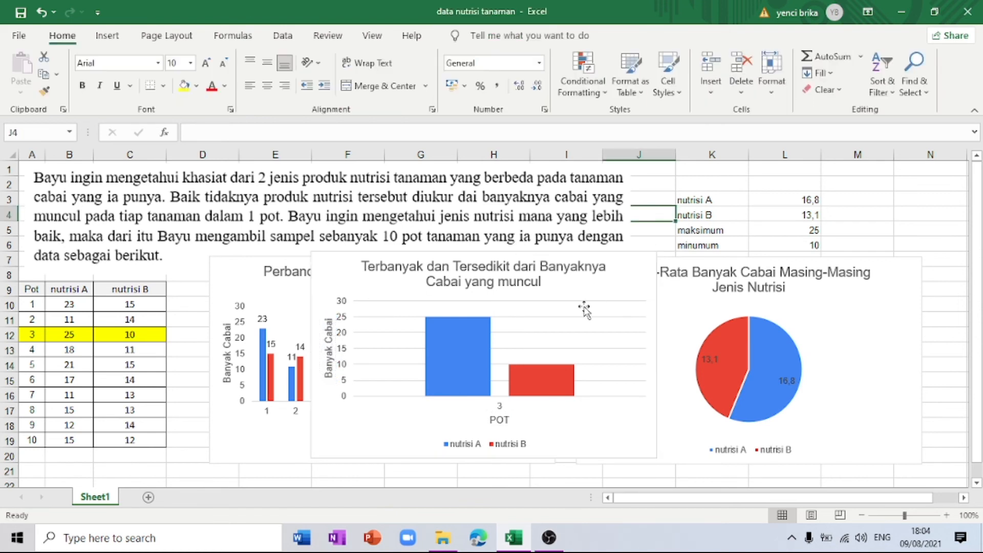
click(586, 282)
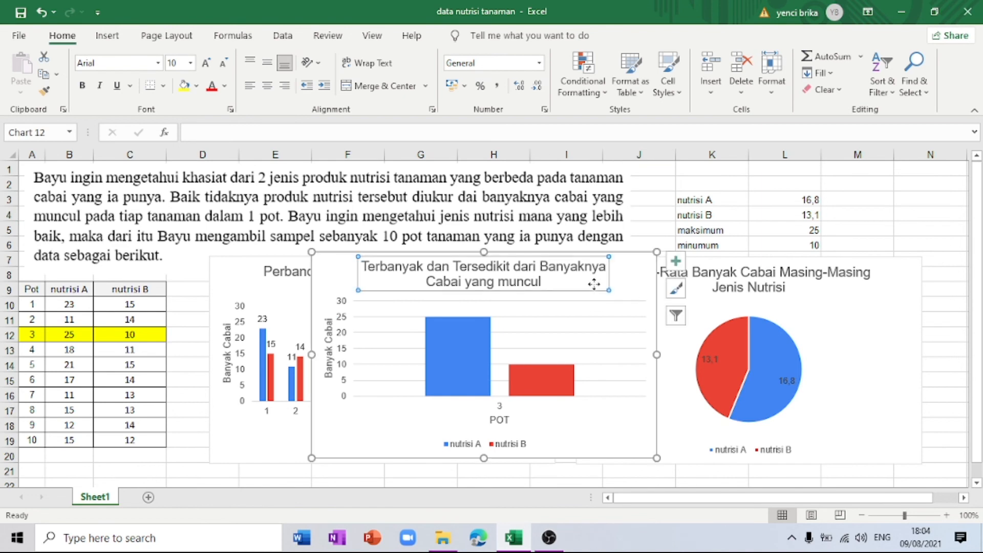
click(625, 286)
click(642, 246)
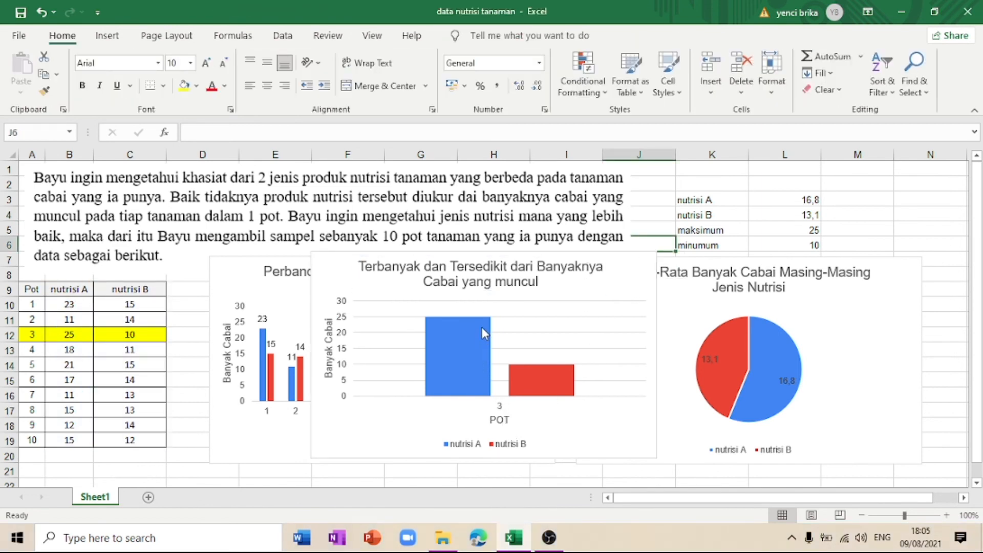
mouse_move(484, 324)
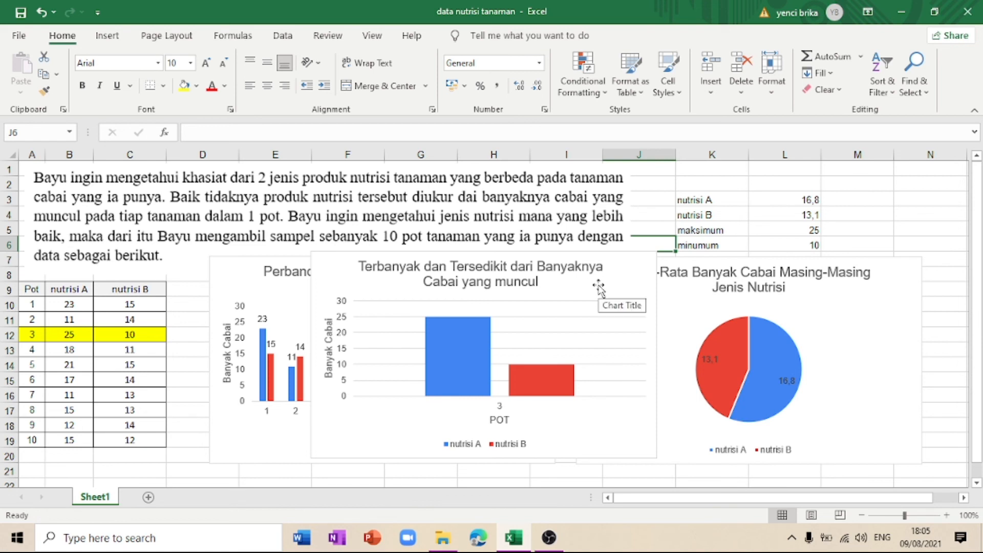
Step: Move the pot 3 chart off the other two charts, placing it beneath them from about row 21
scroll(598, 284, down, 2)
drag(618, 208, 622, 405)
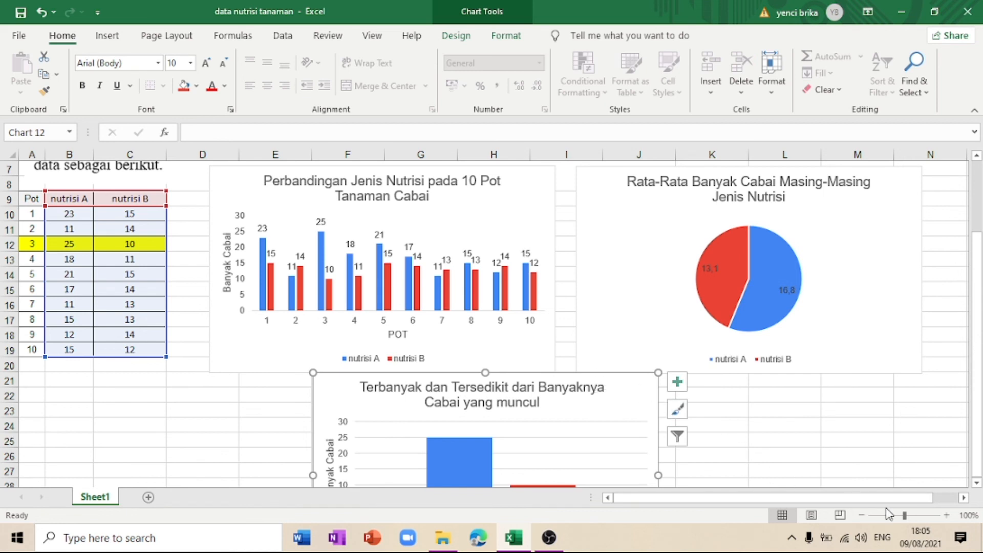
drag(905, 516, 896, 516)
drag(414, 346, 503, 335)
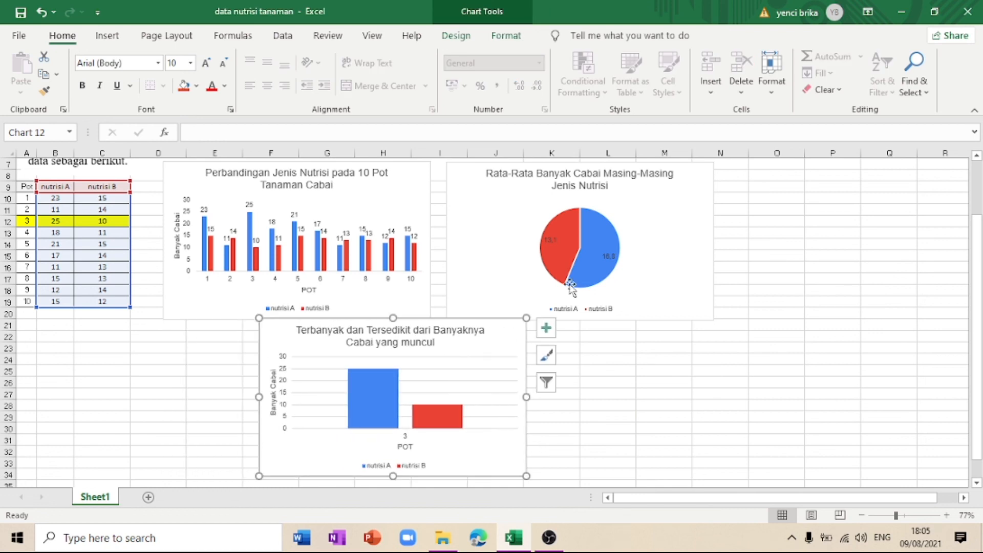
click(608, 383)
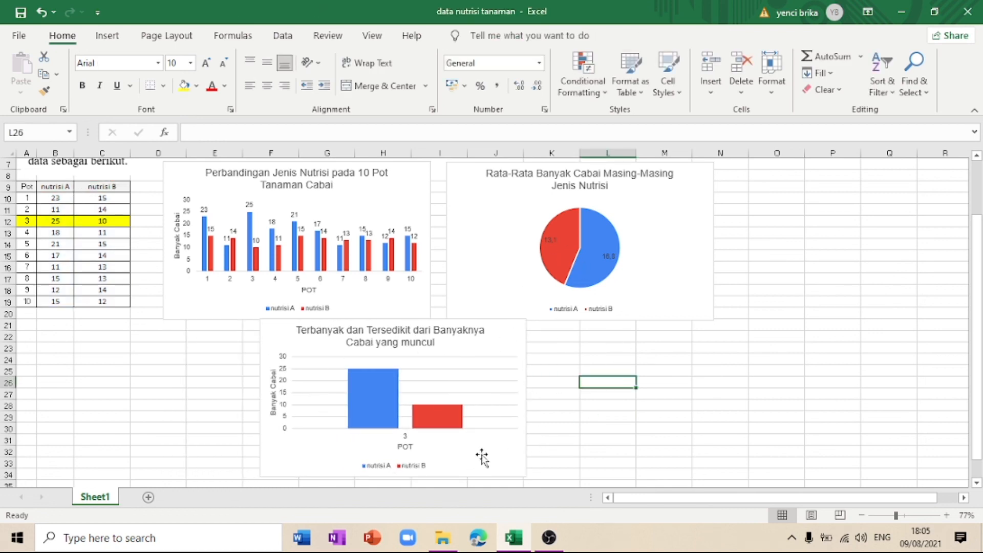
Step: Shift the pot 3 chart slightly left and bring the averages pie chart closer to the 10-pot column chart
click(503, 328)
drag(503, 327, 478, 332)
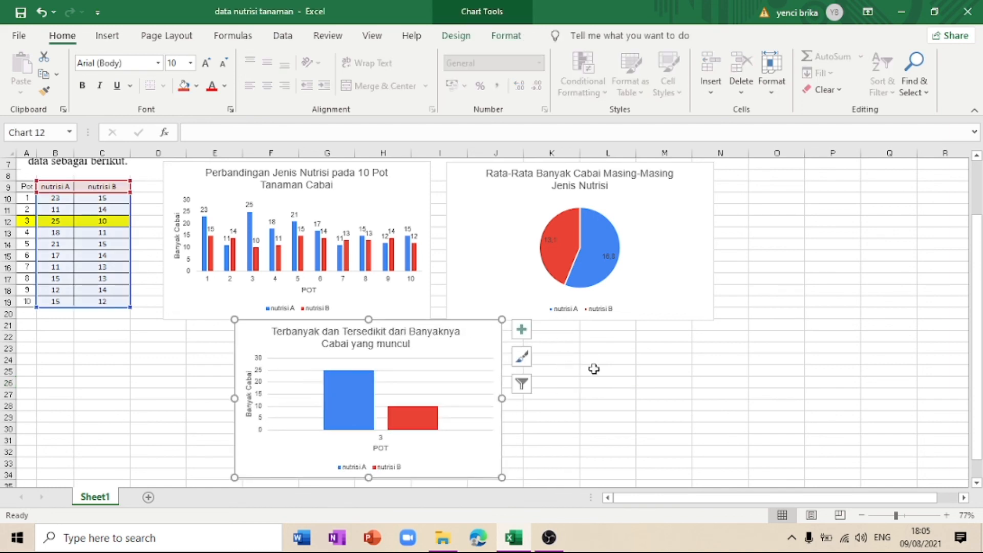
click(524, 470)
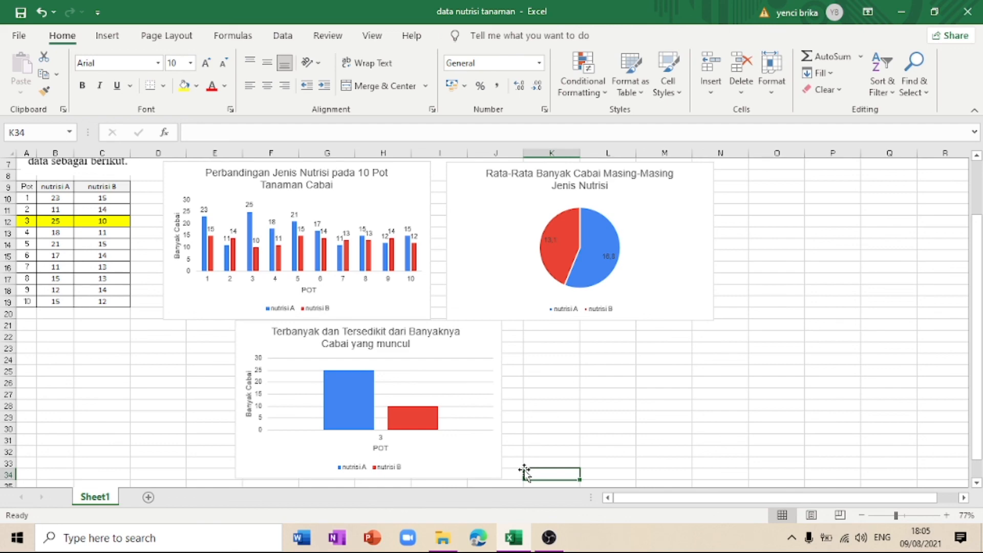
drag(524, 300, 510, 296)
click(542, 403)
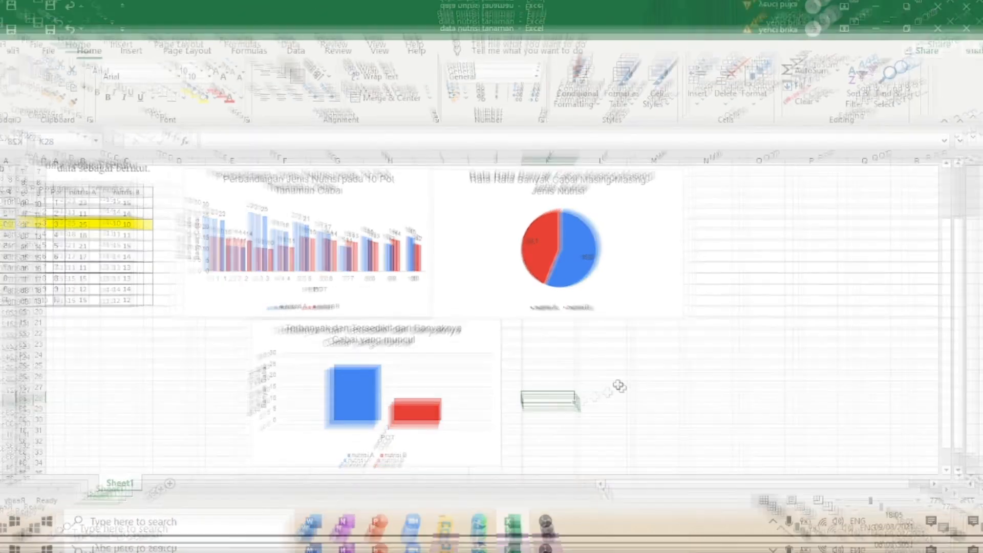